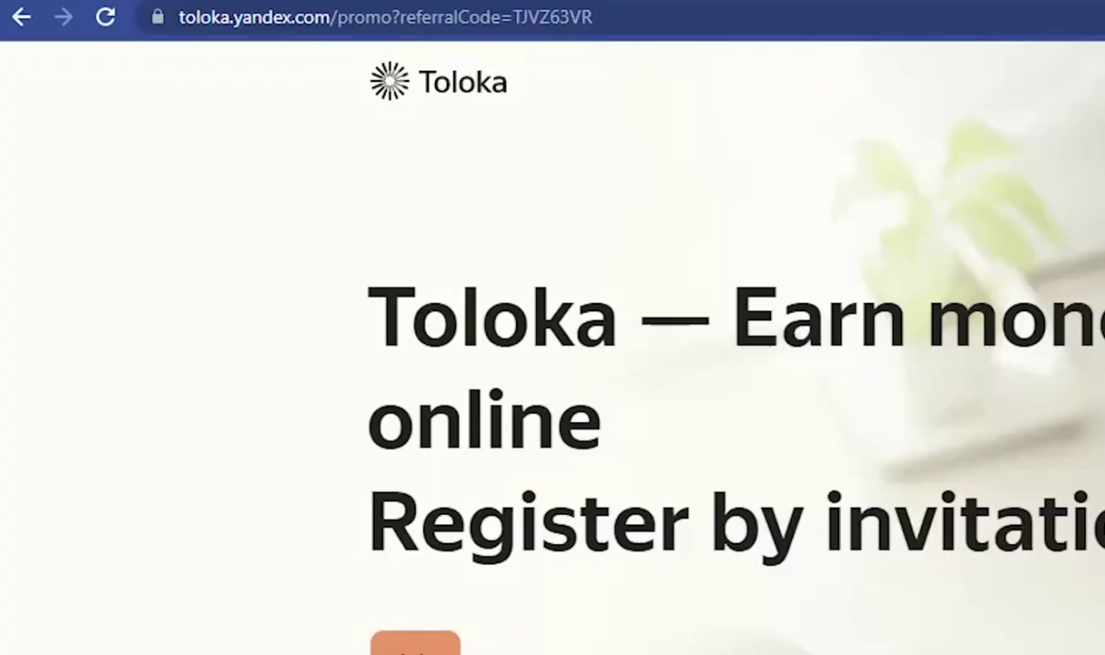
Step: Set the subscribed YouTube channel's bell notifications to All
{"action": "left_click_drag", "start_coordinate": [370, 55], "coordinate": [344, 134]}
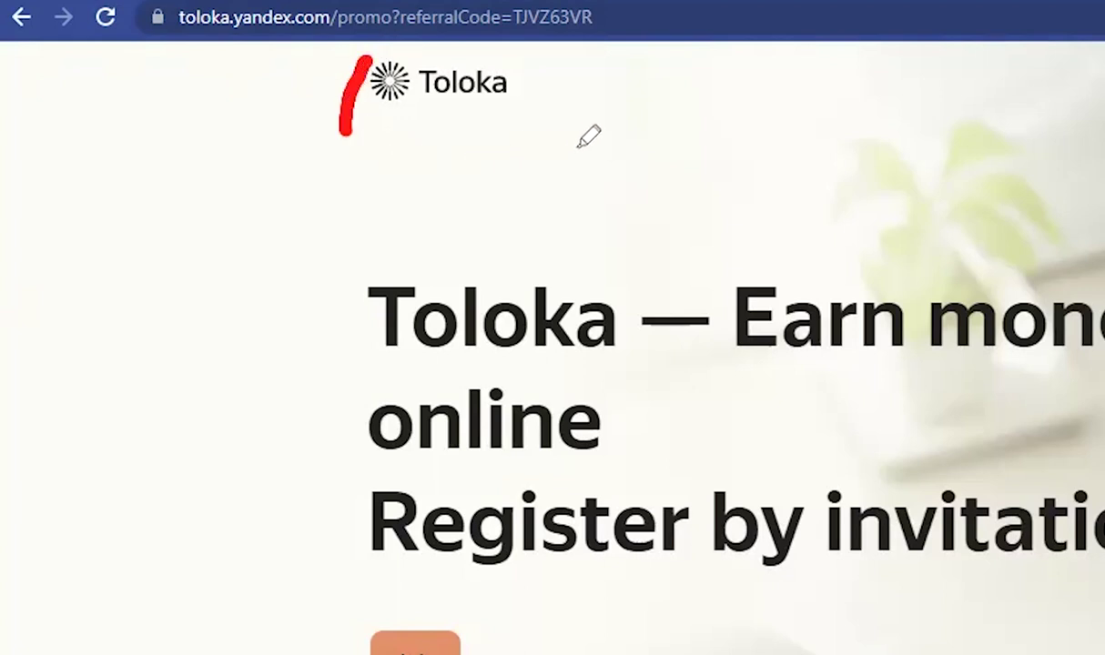
{"action": "left_click_drag", "start_coordinate": [577, 146], "coordinate": [685, 202]}
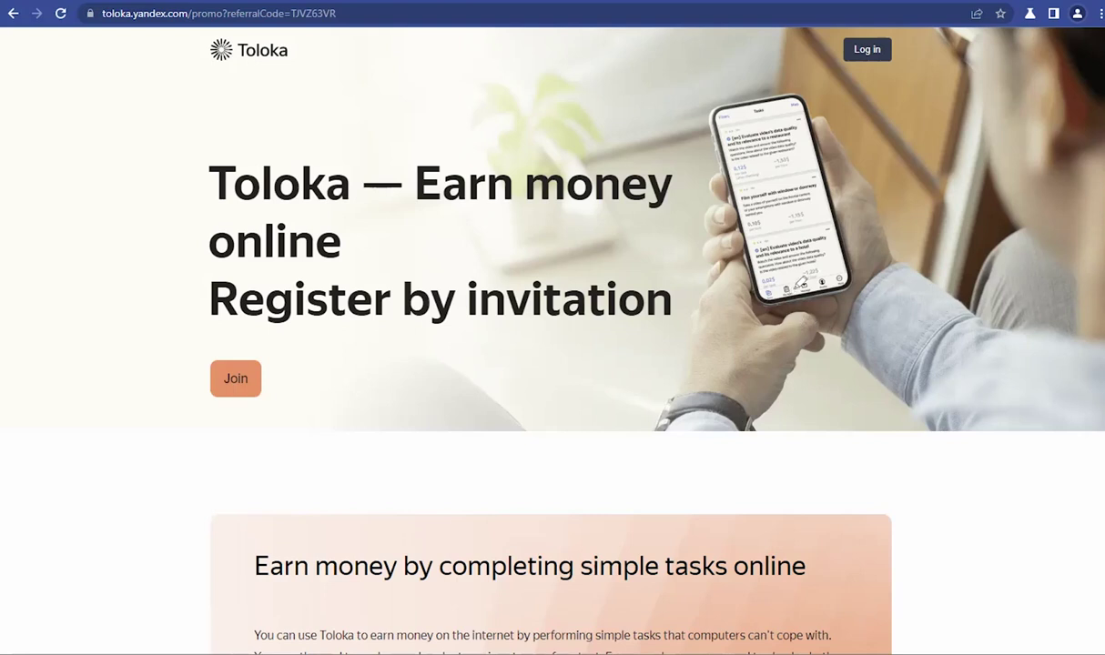
{"action": "mouse_move", "coordinate": [911, 310]}
{"action": "left_mouse_down"}
{"action": "mouse_move", "coordinate": [972, 94]}
{"action": "mouse_move", "coordinate": [939, 111]}
{"action": "left_mouse_up"}
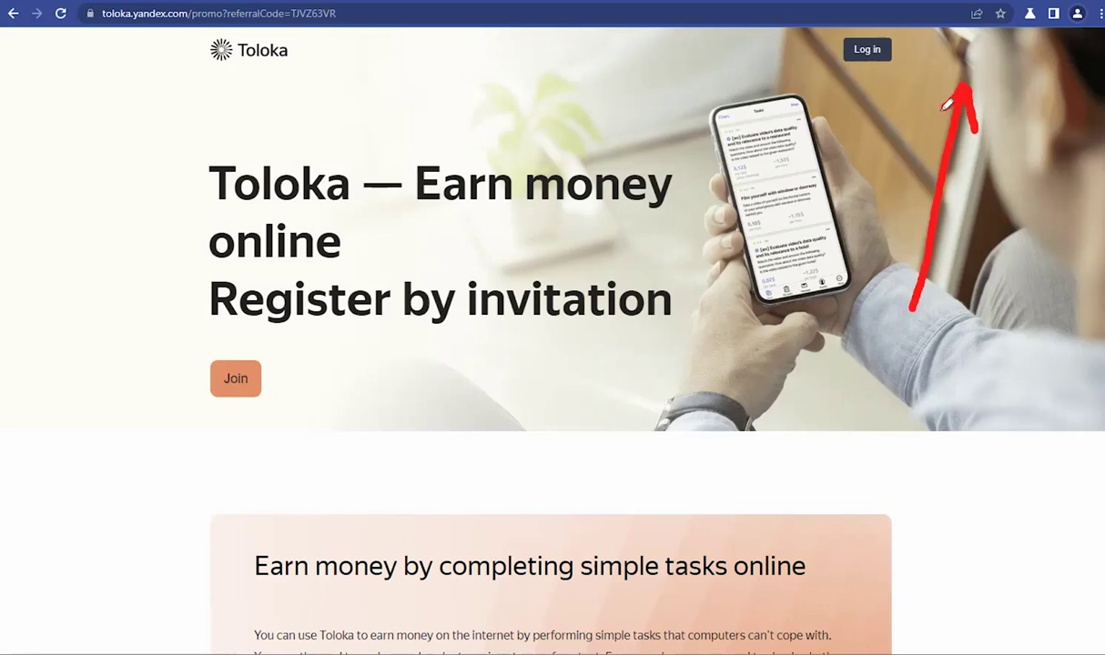
{"action": "left_click", "coordinate": [661, 135]}
{"action": "mouse_move", "coordinate": [660, 135]}
{"action": "left_mouse_down"}
{"action": "mouse_move", "coordinate": [829, 73]}
{"action": "mouse_move", "coordinate": [832, 109]}
{"action": "mouse_move", "coordinate": [792, 69]}
{"action": "mouse_move", "coordinate": [772, 67]}
{"action": "left_mouse_up"}
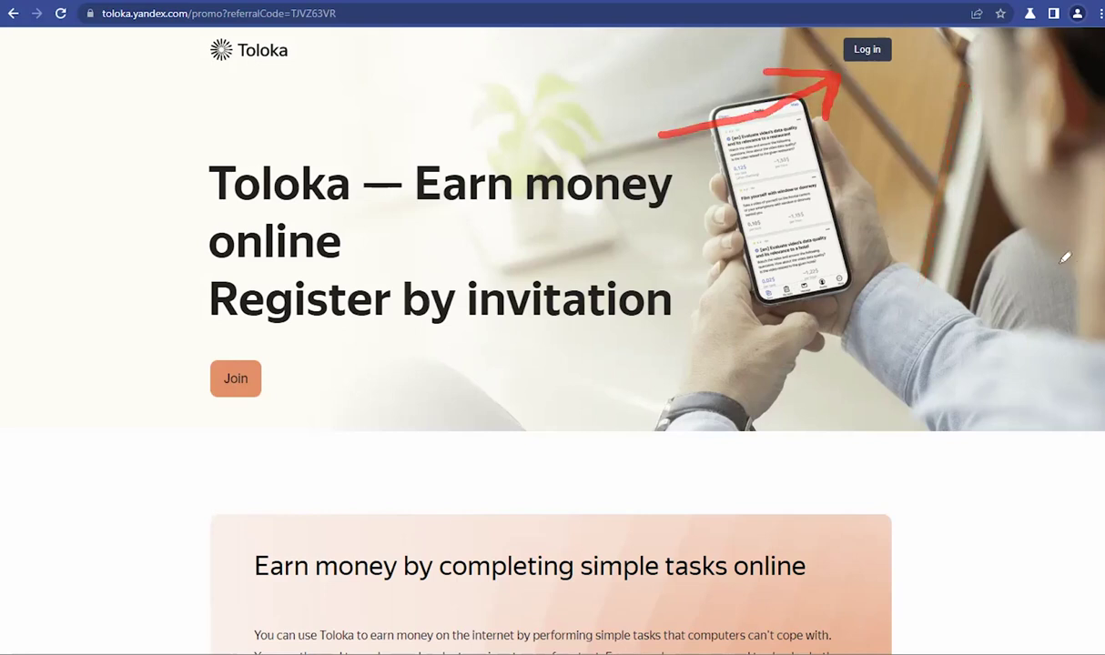
{"action": "mouse_move", "coordinate": [1055, 262]}
{"action": "left_mouse_down"}
{"action": "mouse_move", "coordinate": [1052, 66]}
{"action": "mouse_move", "coordinate": [1059, 88]}
{"action": "left_mouse_up"}
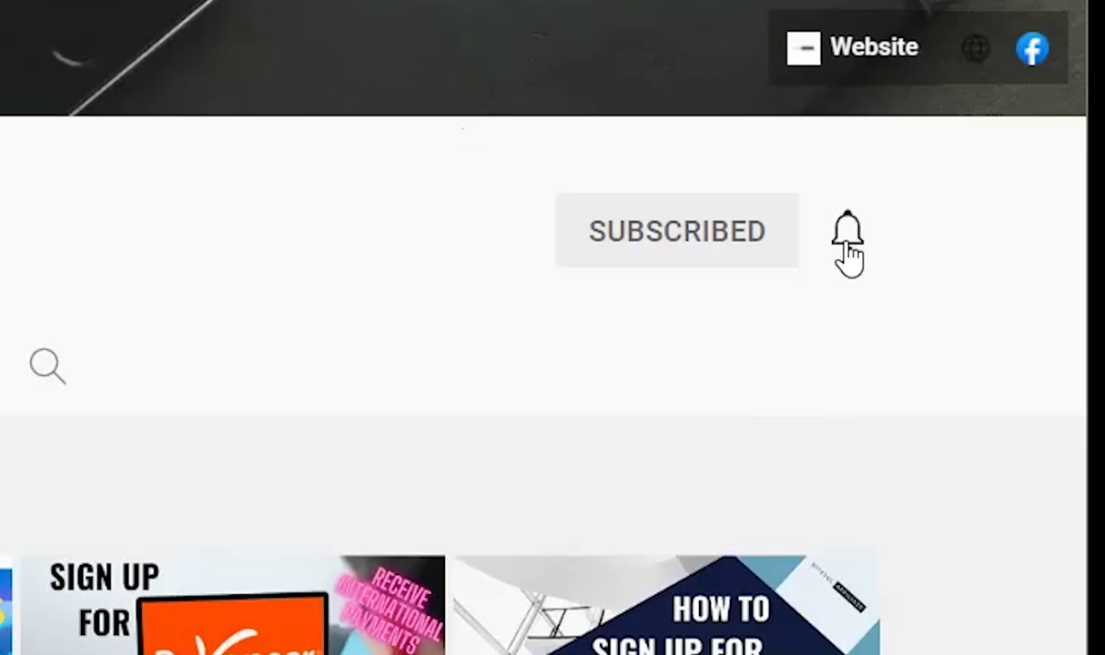
{"action": "left_click", "coordinate": [845, 244]}
{"action": "left_click", "coordinate": [708, 336]}
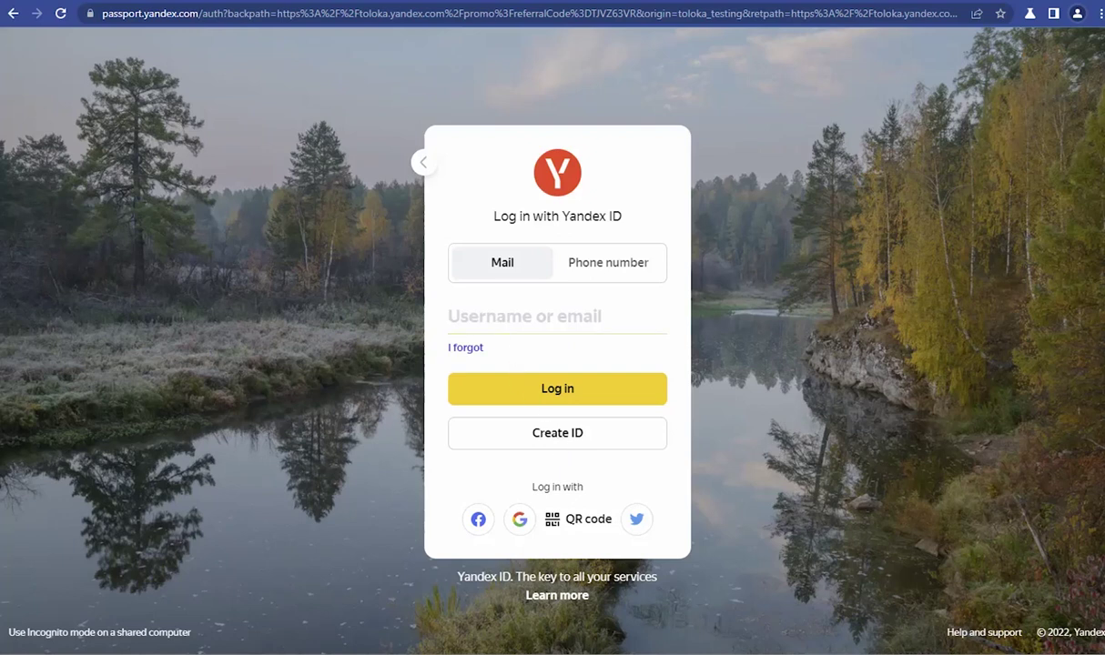
Step: Paste and complete the account e-mail address in Yandex ID, then submit it
{"action": "key", "text": "ctrl+v"}
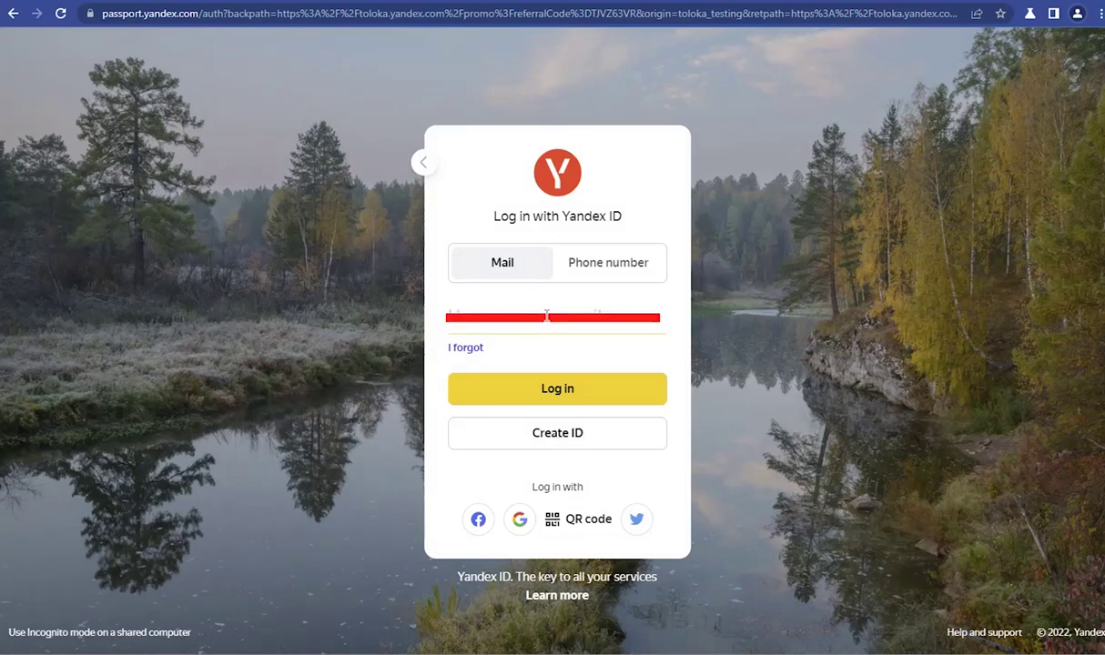
{"action": "key", "text": "ctrl+v"}
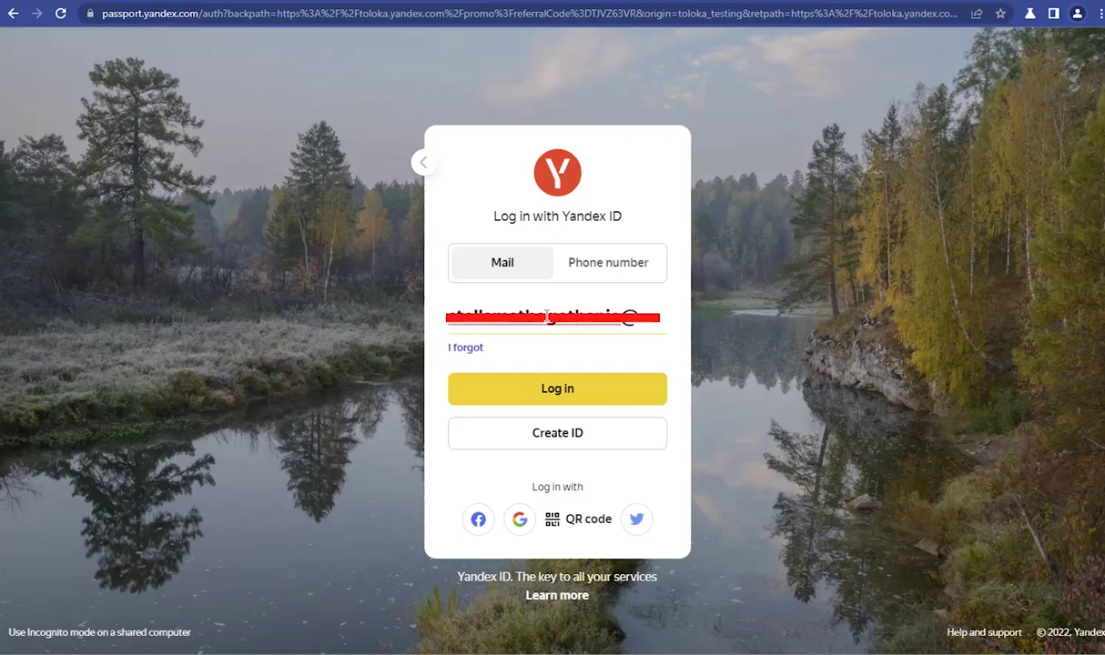
{"action": "type", "text": "mail.com"}
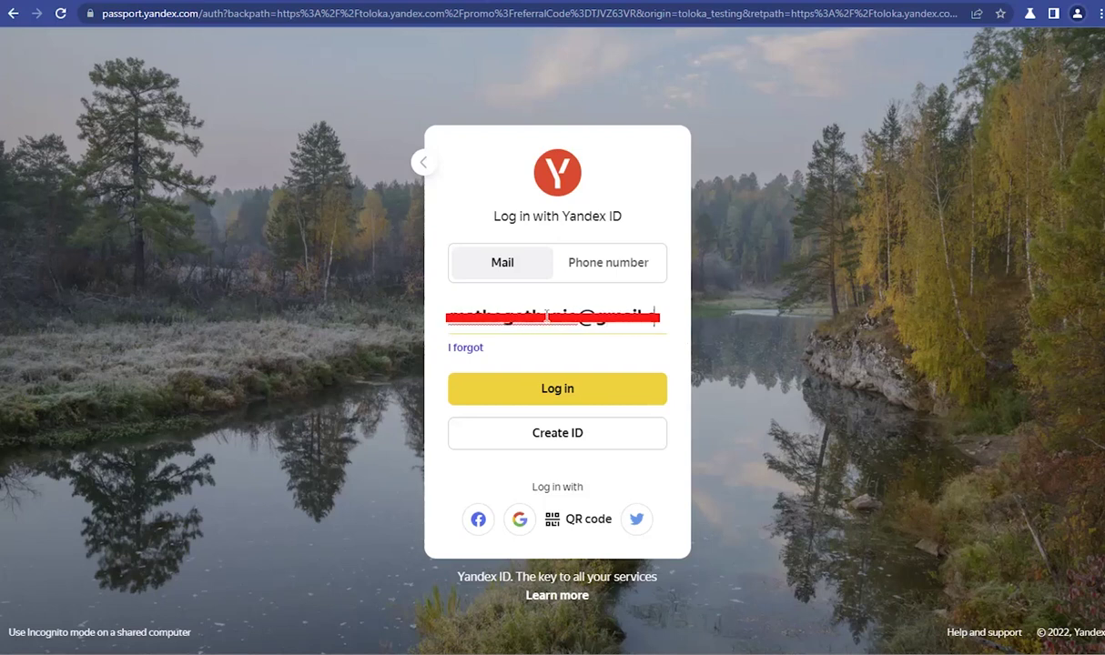
{"action": "key", "text": "Return"}
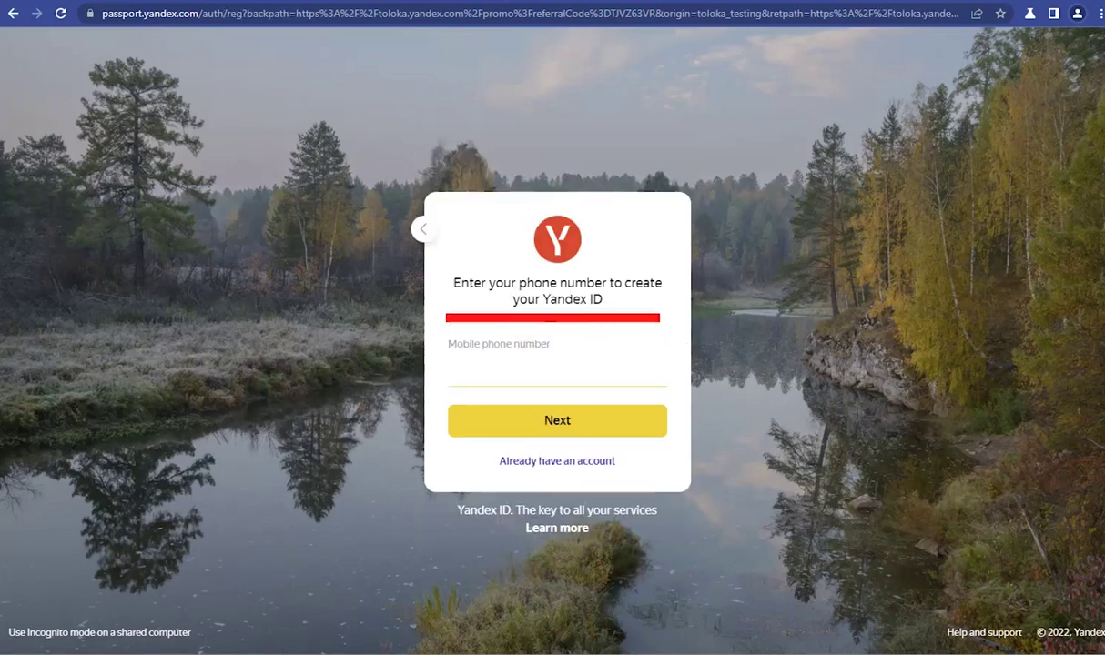
Step: Submit the mobile phone number, then enter and confirm the SMS verification code
{"action": "key", "text": "ctrl+v"}
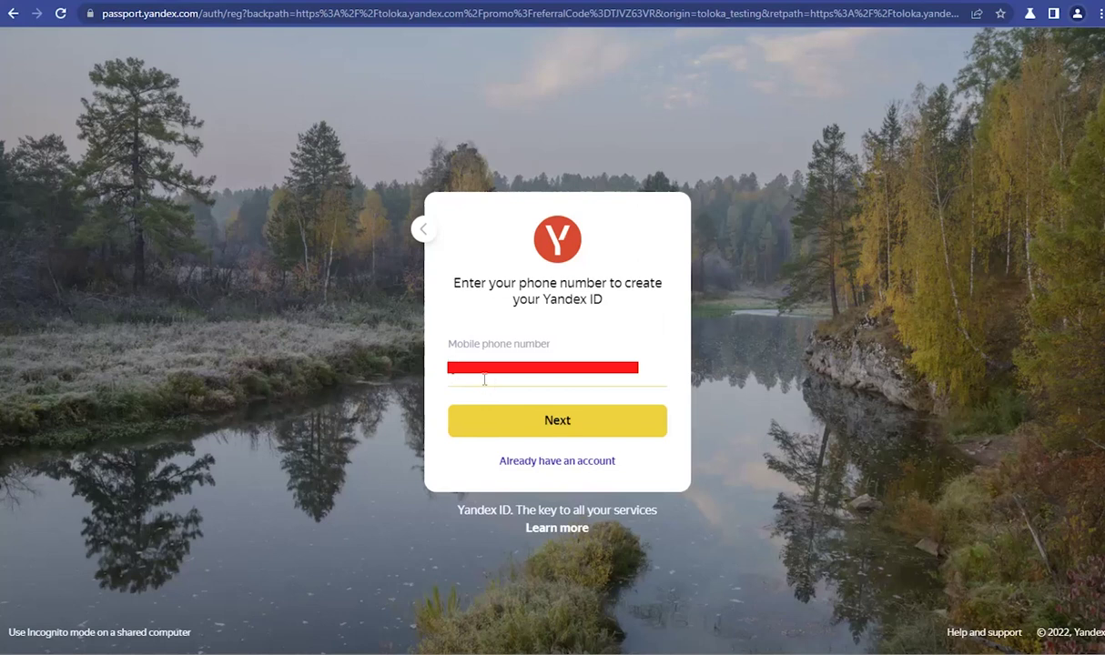
{"action": "left_click", "coordinate": [499, 427]}
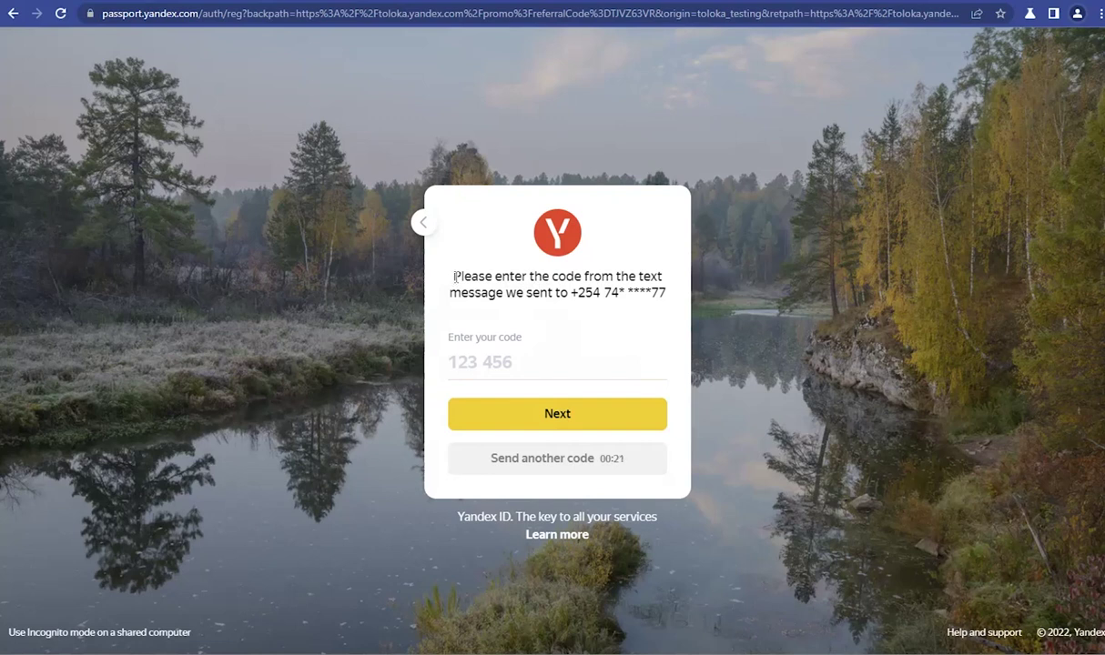
{"action": "left_click_drag", "start_coordinate": [455, 277], "coordinate": [573, 279]}
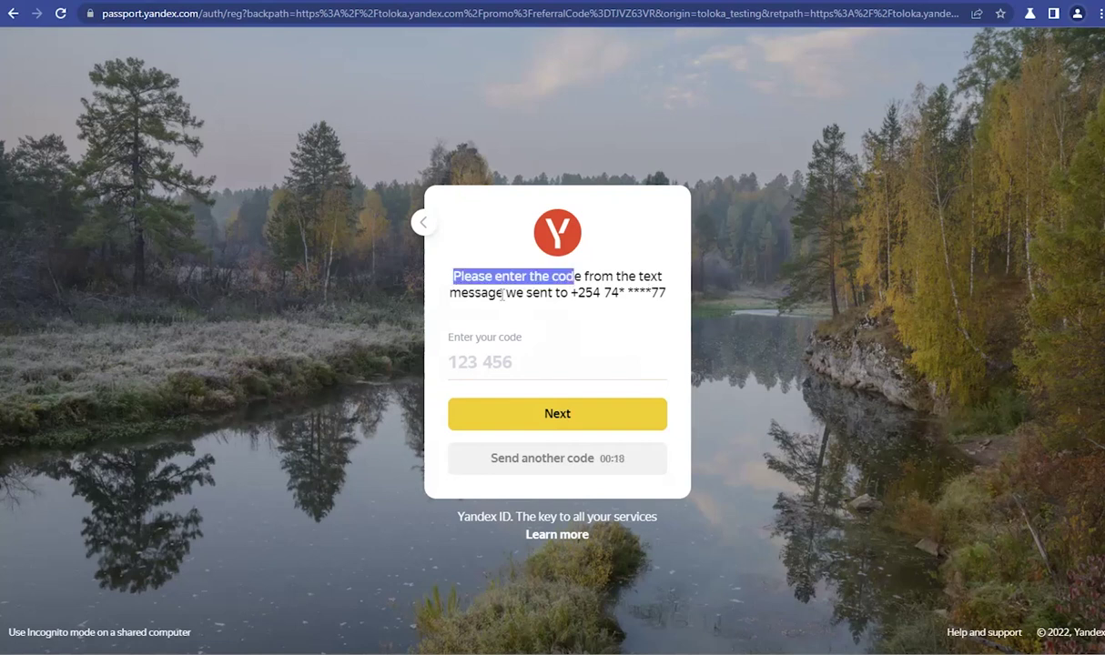
{"action": "left_click_drag", "start_coordinate": [499, 293], "coordinate": [671, 302]}
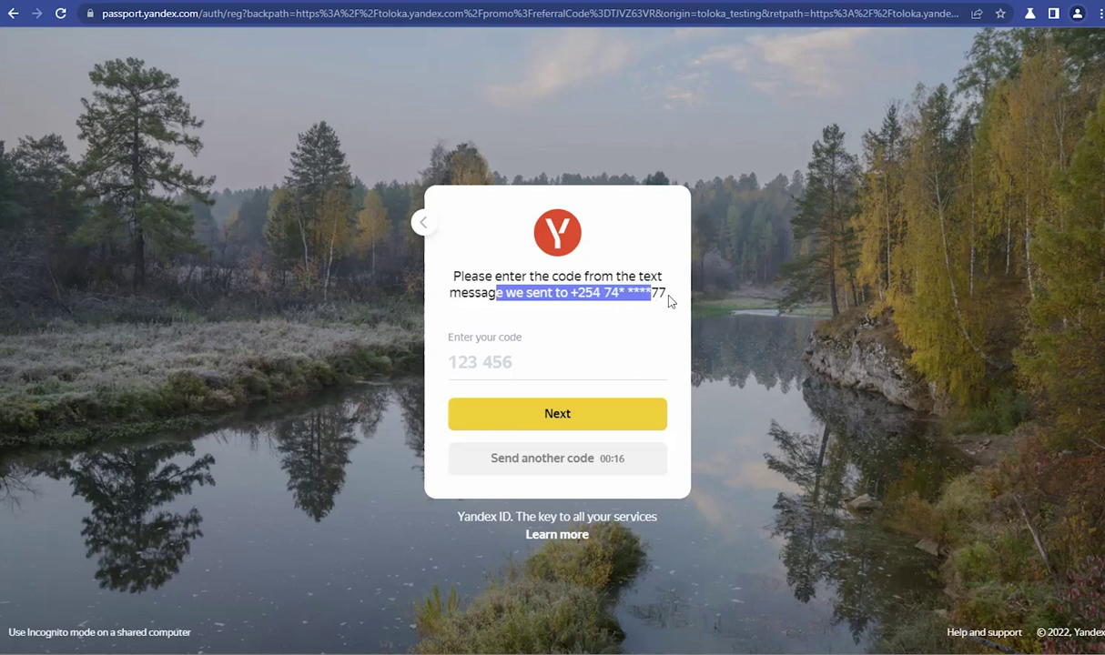
{"action": "left_click", "coordinate": [533, 364]}
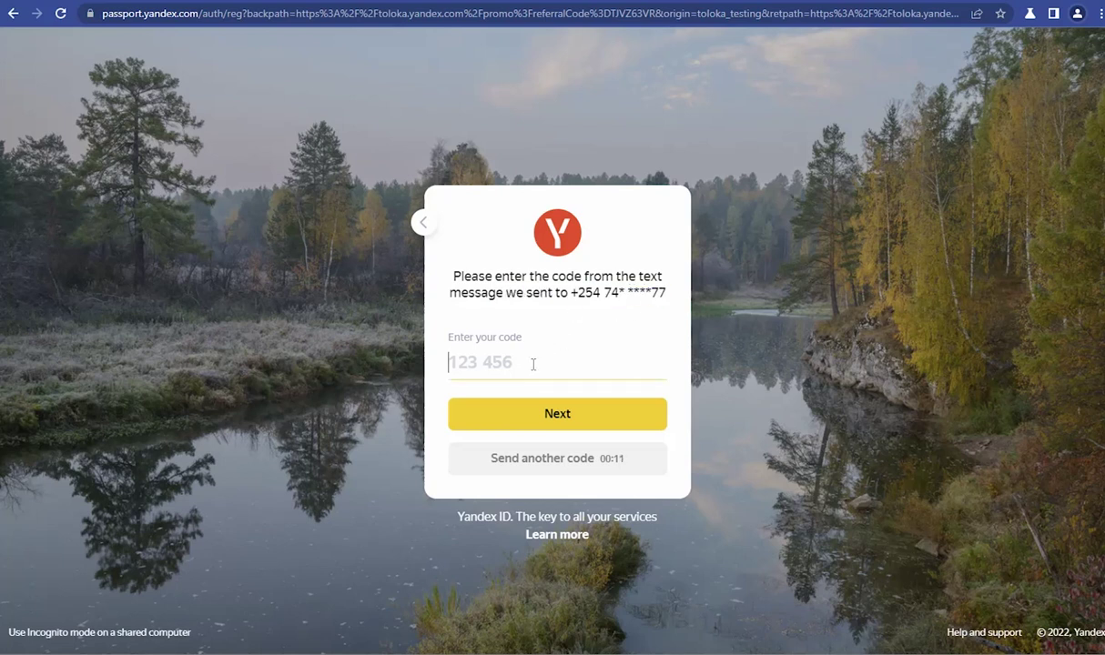
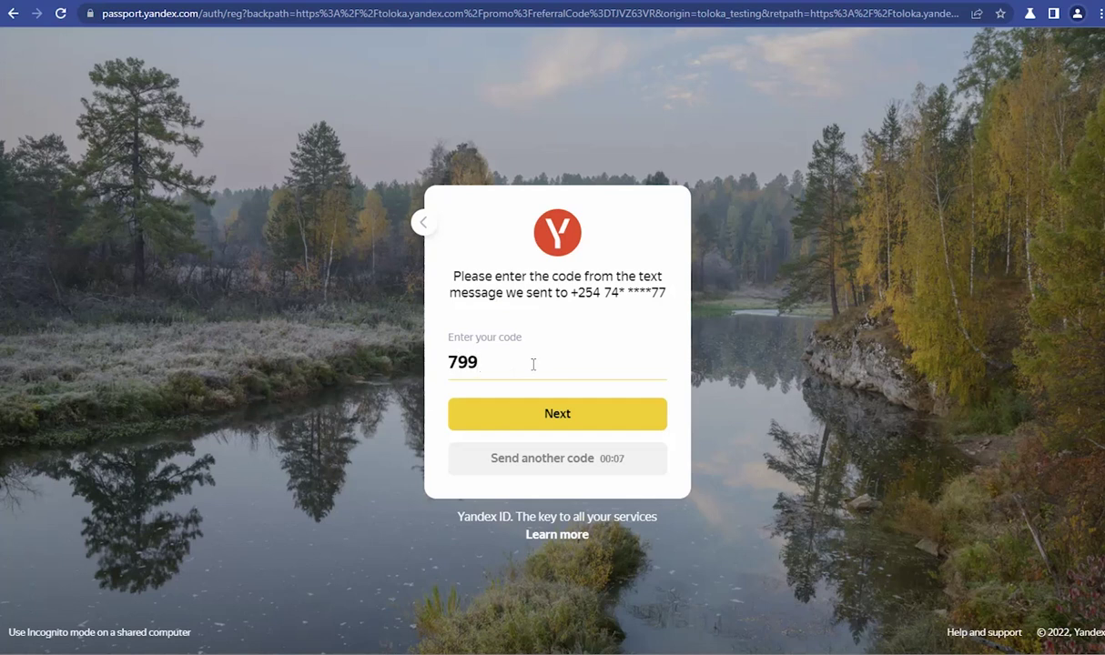
{"action": "key", "text": "Return"}
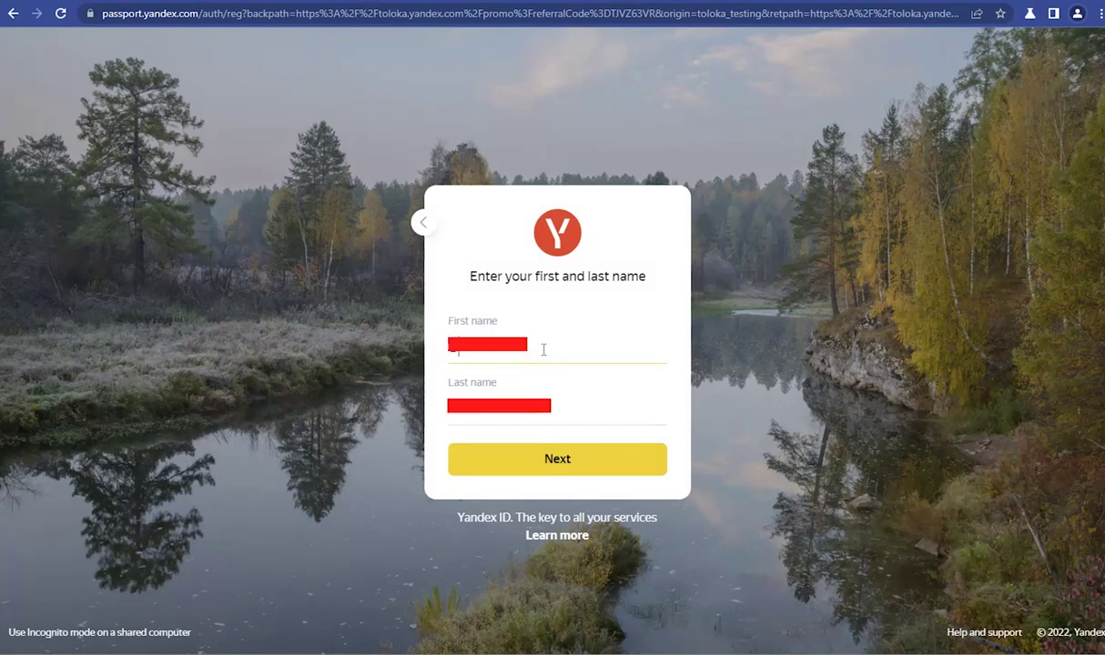
Step: Enter the first and last name, decline Yandex ads and offers, and accept the terms
{"action": "type", "text": "unreadable"}
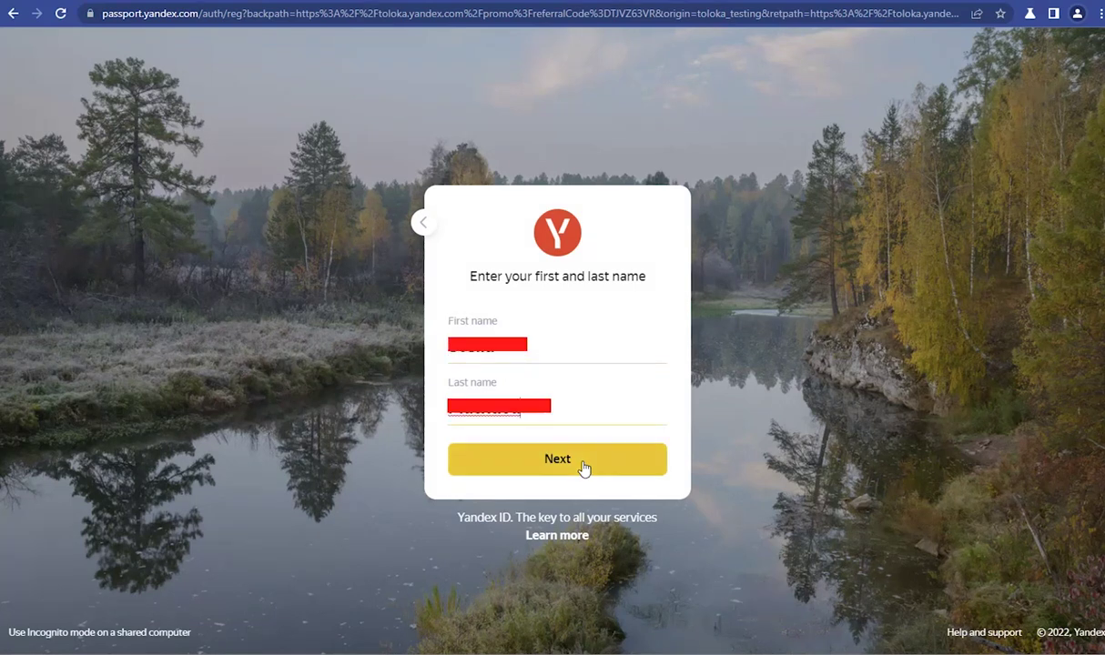
{"action": "left_click", "coordinate": [583, 465]}
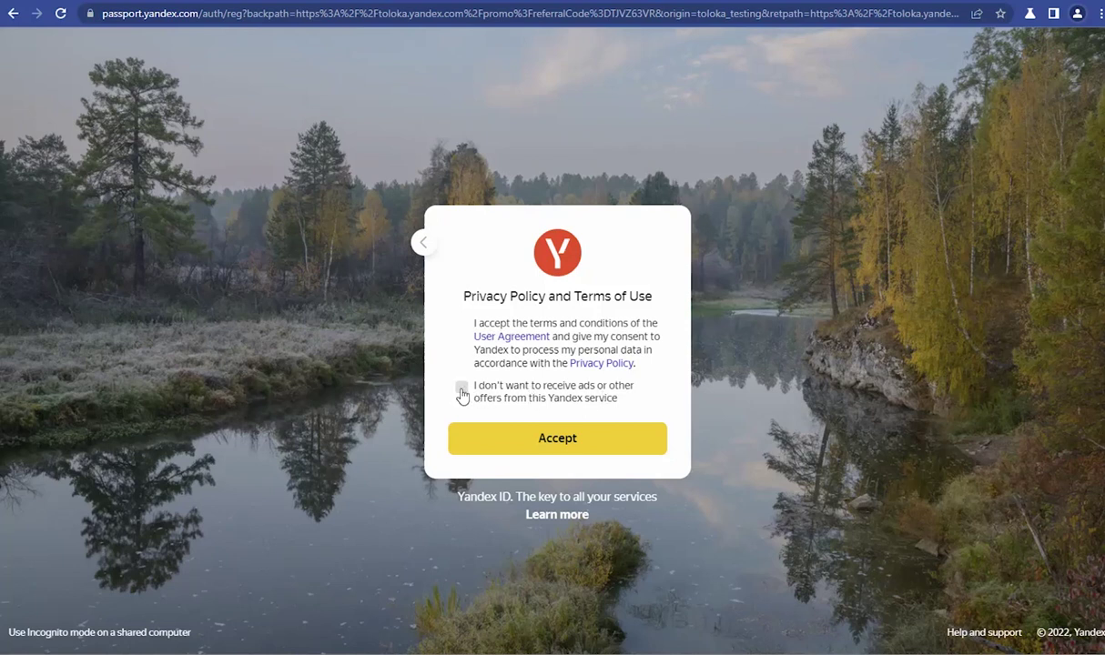
{"action": "left_click", "coordinate": [464, 389]}
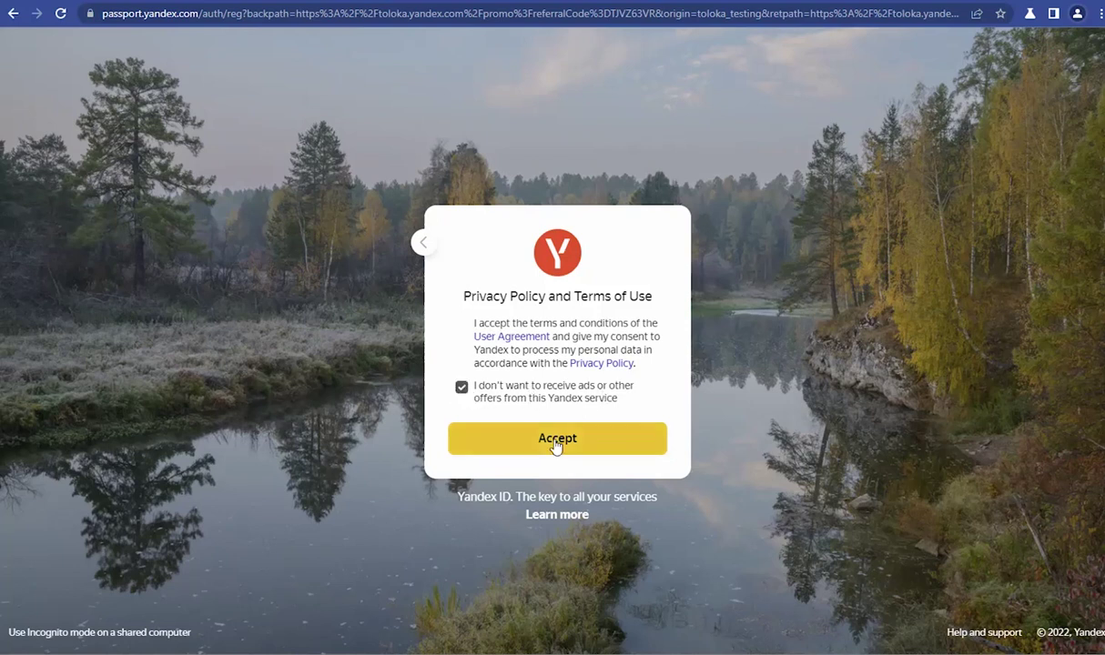
{"action": "left_click", "coordinate": [557, 440]}
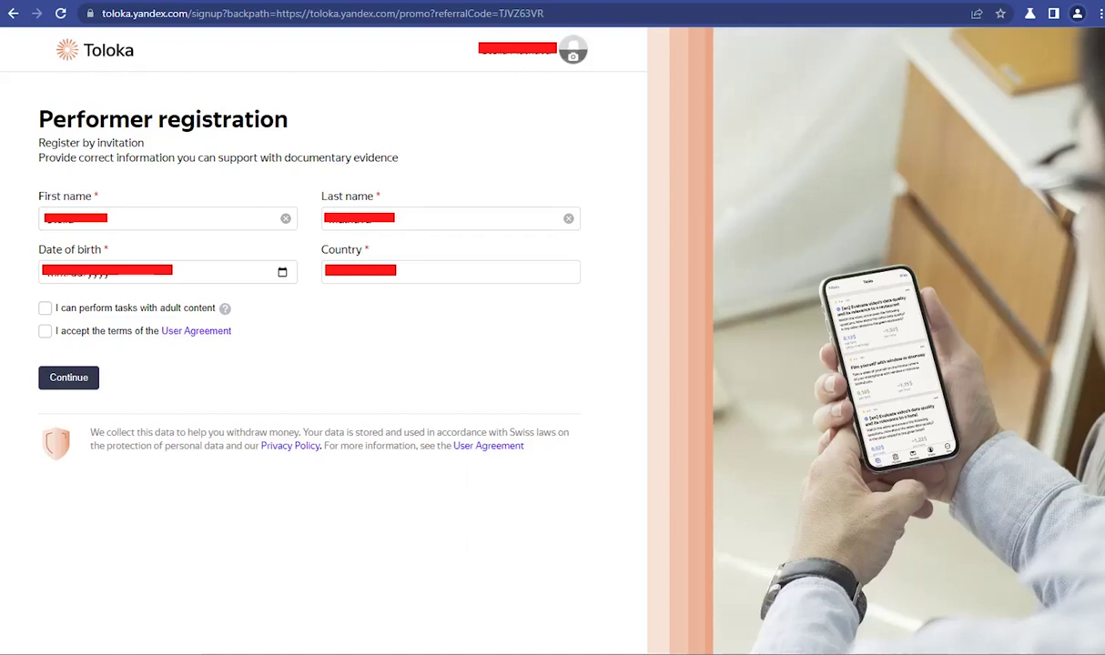
Step: Fill in the date of birth and set the country to Kenya
{"action": "mouse_move", "coordinate": [458, 41]}
{"action": "left_mouse_down"}
{"action": "mouse_move", "coordinate": [546, 82]}
{"action": "mouse_move", "coordinate": [555, 36]}
{"action": "mouse_move", "coordinate": [446, 35]}
{"action": "mouse_move", "coordinate": [435, 45]}
{"action": "left_mouse_up"}
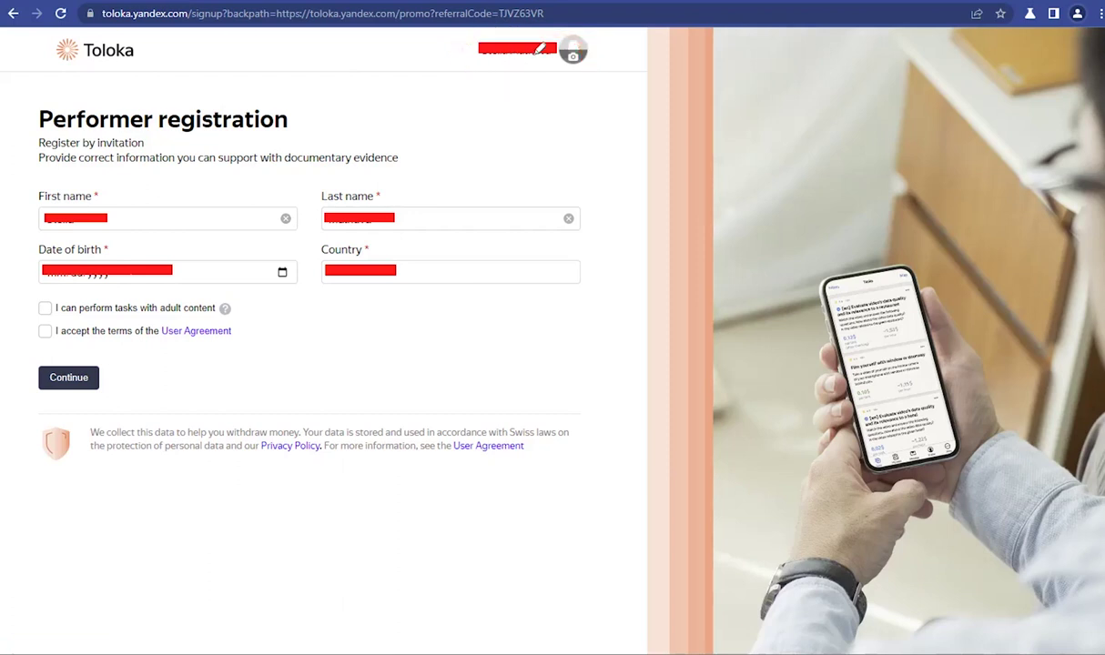
{"action": "mouse_move", "coordinate": [497, 62]}
{"action": "left_mouse_down"}
{"action": "mouse_move", "coordinate": [469, 100]}
{"action": "mouse_move", "coordinate": [501, 80]}
{"action": "left_mouse_up"}
{"action": "mouse_move", "coordinate": [597, 89]}
{"action": "left_mouse_down"}
{"action": "mouse_move", "coordinate": [577, 57]}
{"action": "mouse_move", "coordinate": [576, 80]}
{"action": "mouse_move", "coordinate": [601, 69]}
{"action": "mouse_move", "coordinate": [616, 77]}
{"action": "left_mouse_up"}
{"action": "left_click_drag", "start_coordinate": [41, 187], "coordinate": [87, 184]}
{"action": "left_click_drag", "start_coordinate": [322, 186], "coordinate": [364, 185]}
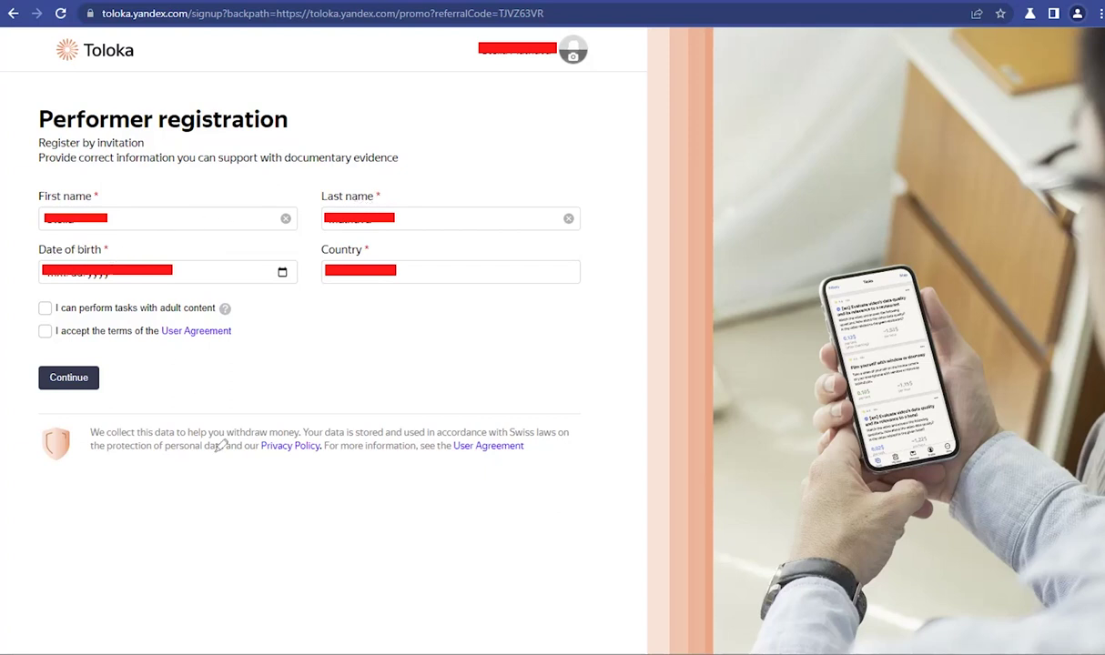
{"action": "left_click", "coordinate": [55, 275]}
{"action": "type", "text": "1205"}
{"action": "key", "text": "Tab"}
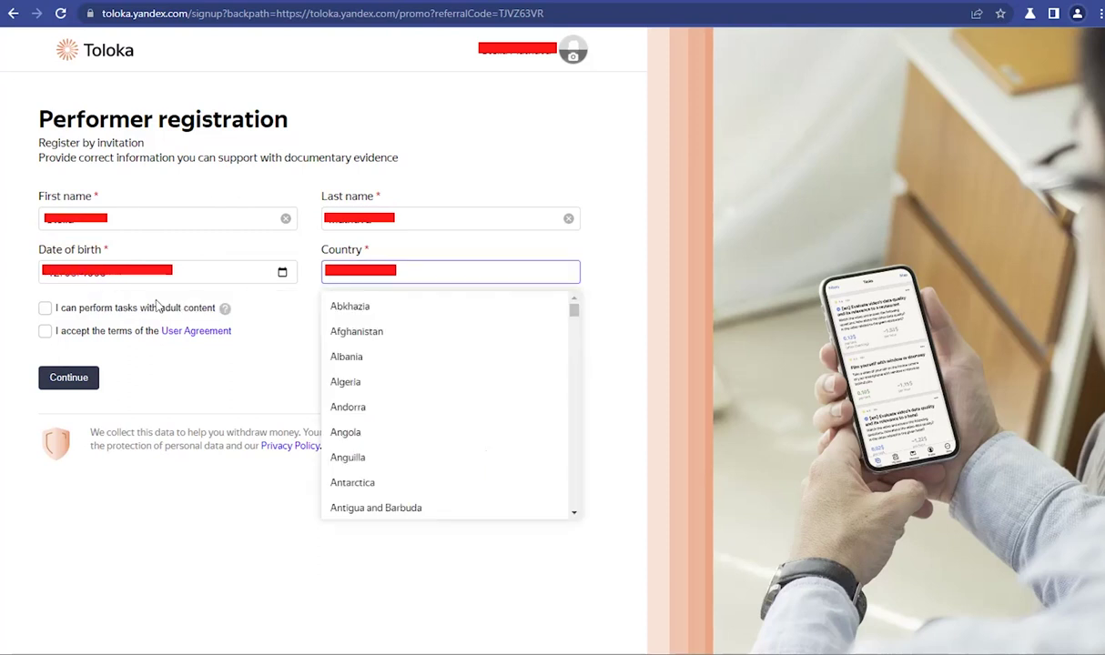
{"action": "type", "text": "Ken"}
{"action": "key", "text": "Tab"}
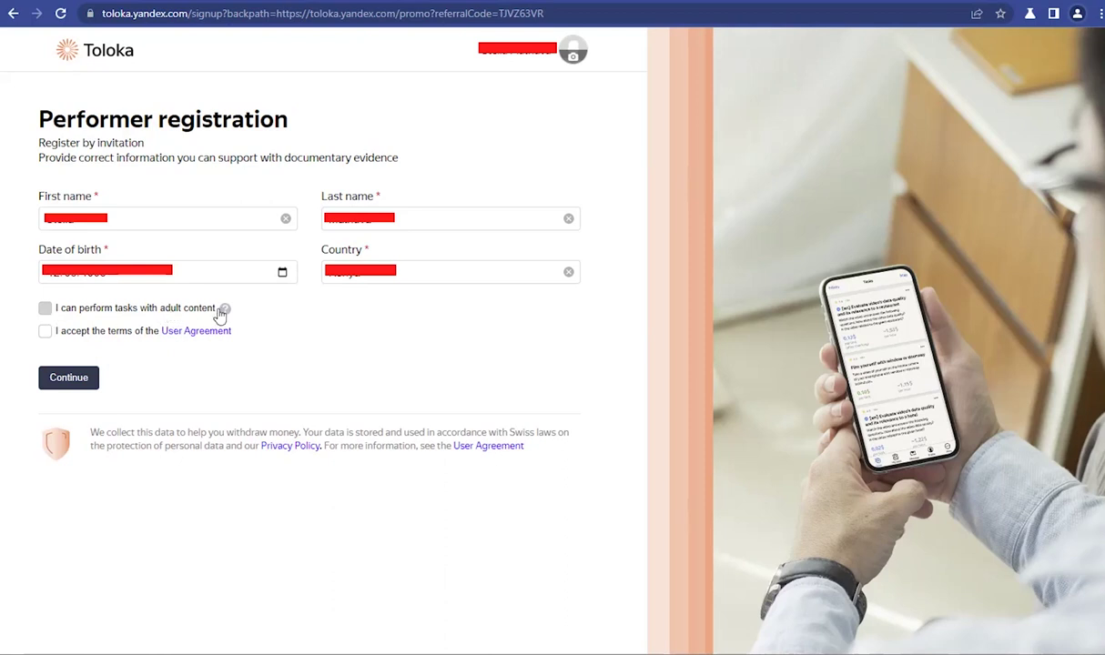
Step: Allow adult-content tasks, accept the User Agreement, and submit the registration
{"action": "mouse_move", "coordinate": [223, 311]}
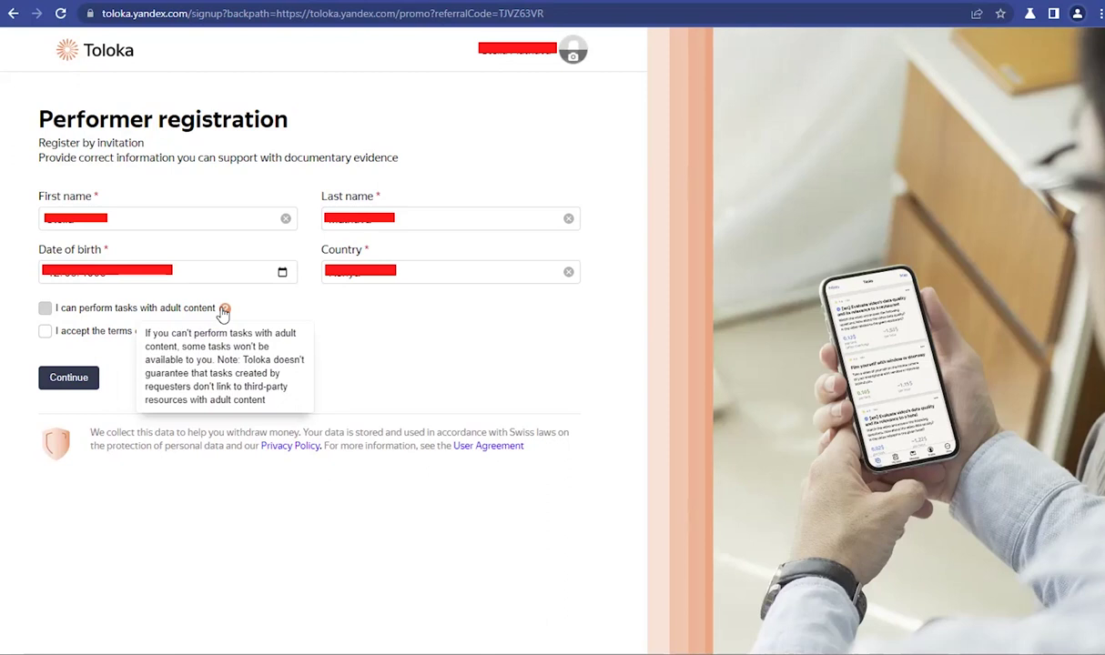
{"action": "left_click", "coordinate": [44, 308]}
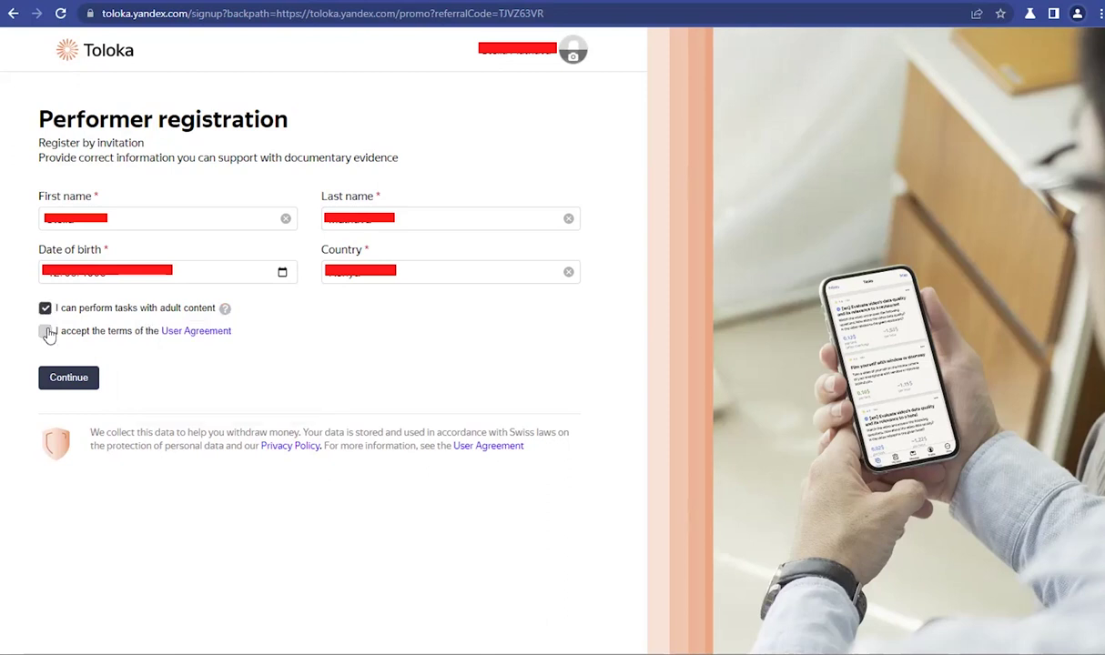
{"action": "left_click", "coordinate": [47, 333]}
{"action": "left_click", "coordinate": [69, 378]}
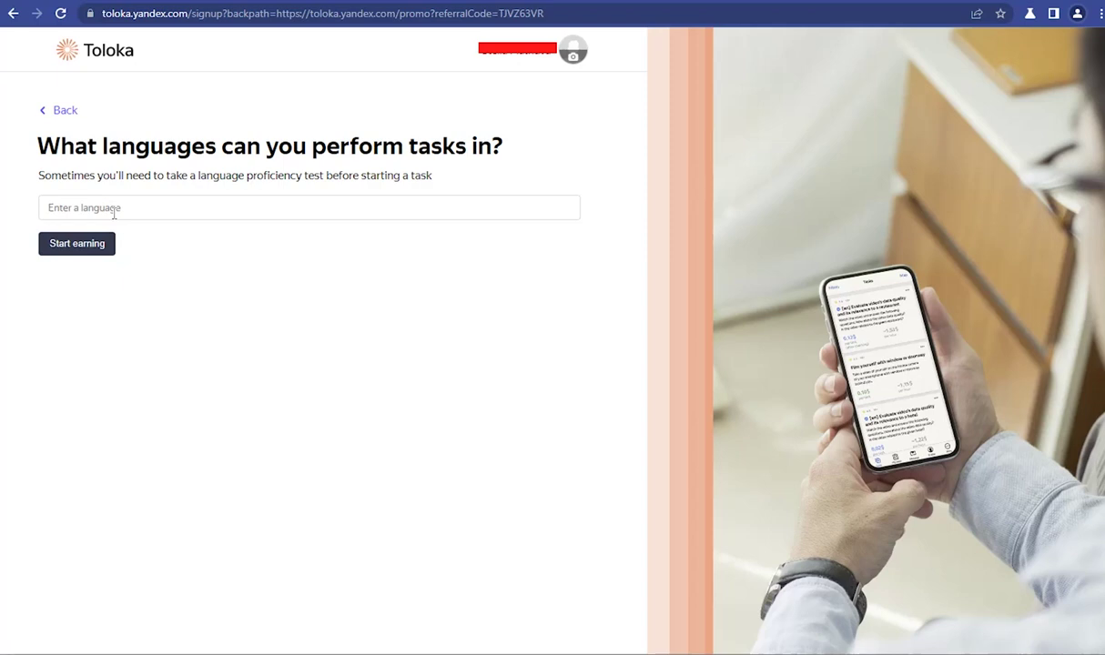
Step: Add English and Chinese as task languages and finish signup with Start earning
{"action": "left_click", "coordinate": [114, 209]}
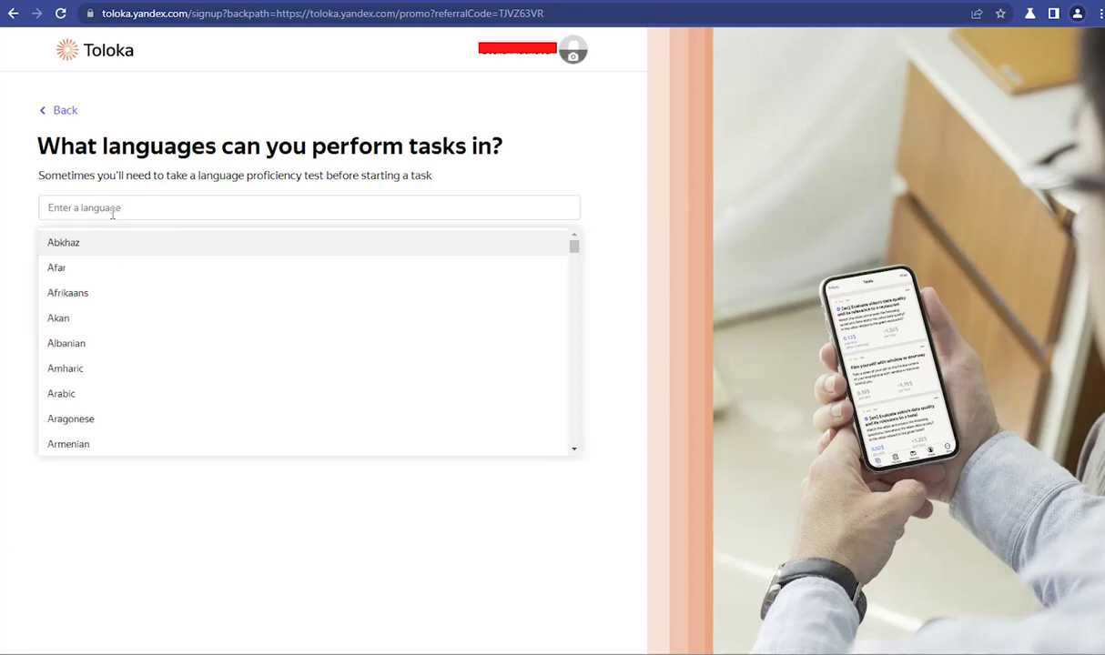
{"action": "type", "text": "eng"}
{"action": "left_click", "coordinate": [98, 243]}
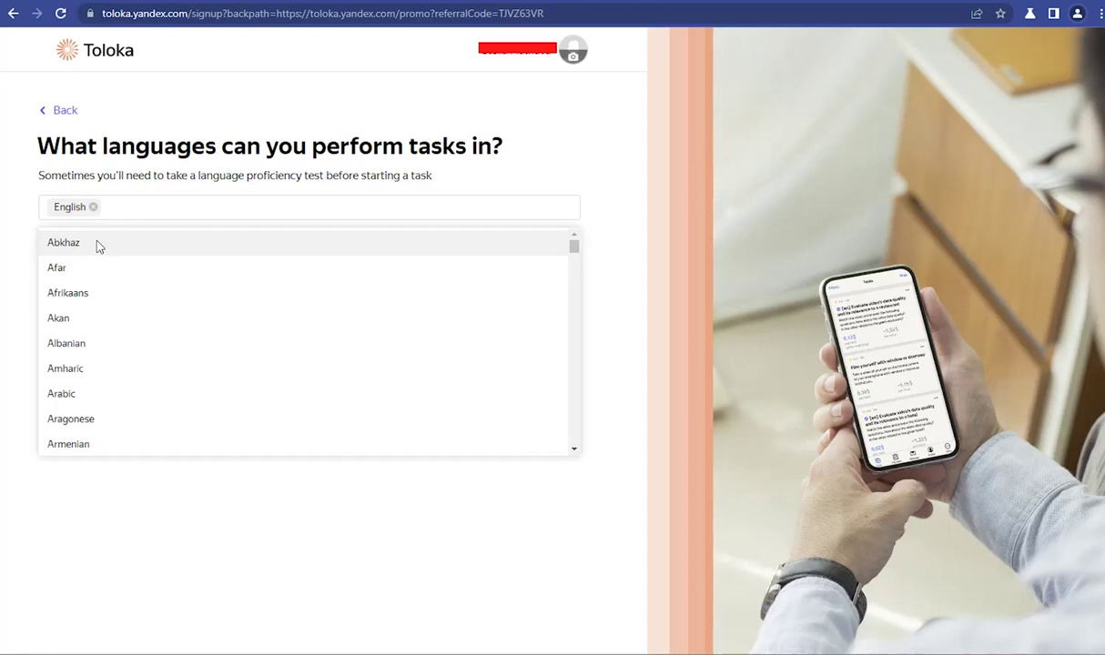
{"action": "type", "text": "chi"}
{"action": "left_click", "coordinate": [88, 265]}
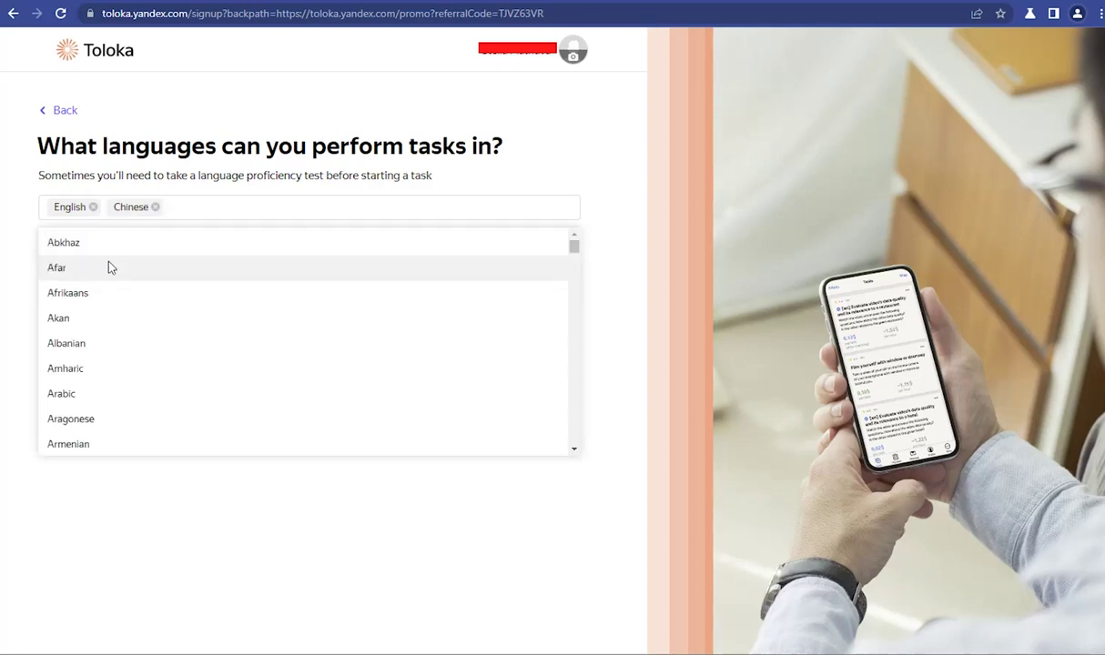
{"action": "left_click", "coordinate": [186, 148]}
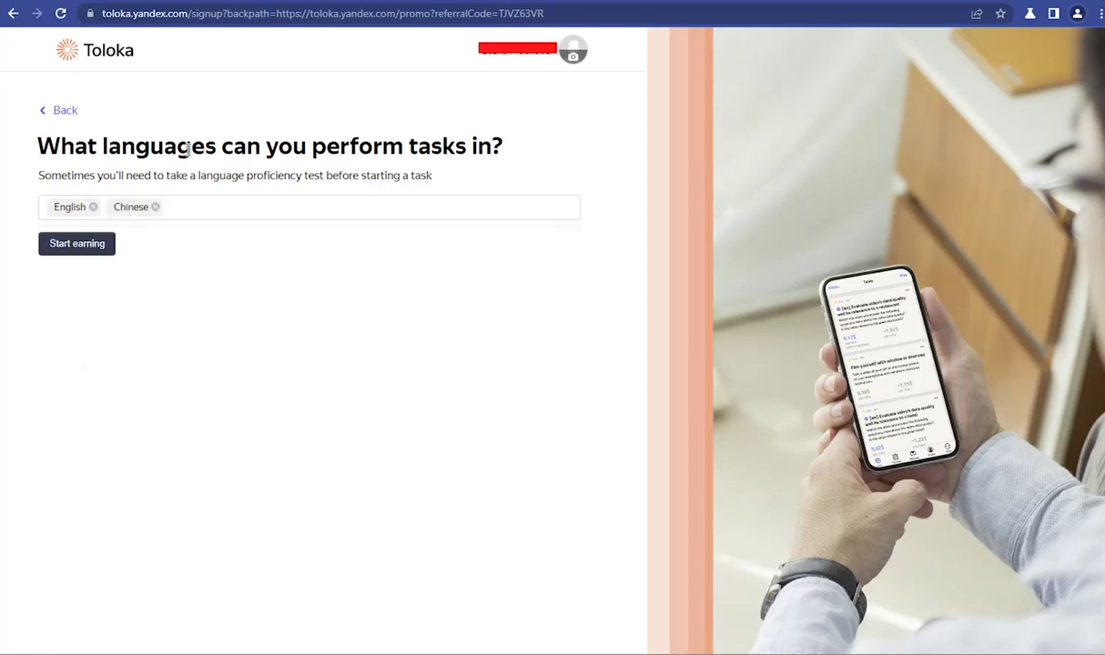
{"action": "left_click", "coordinate": [93, 249]}
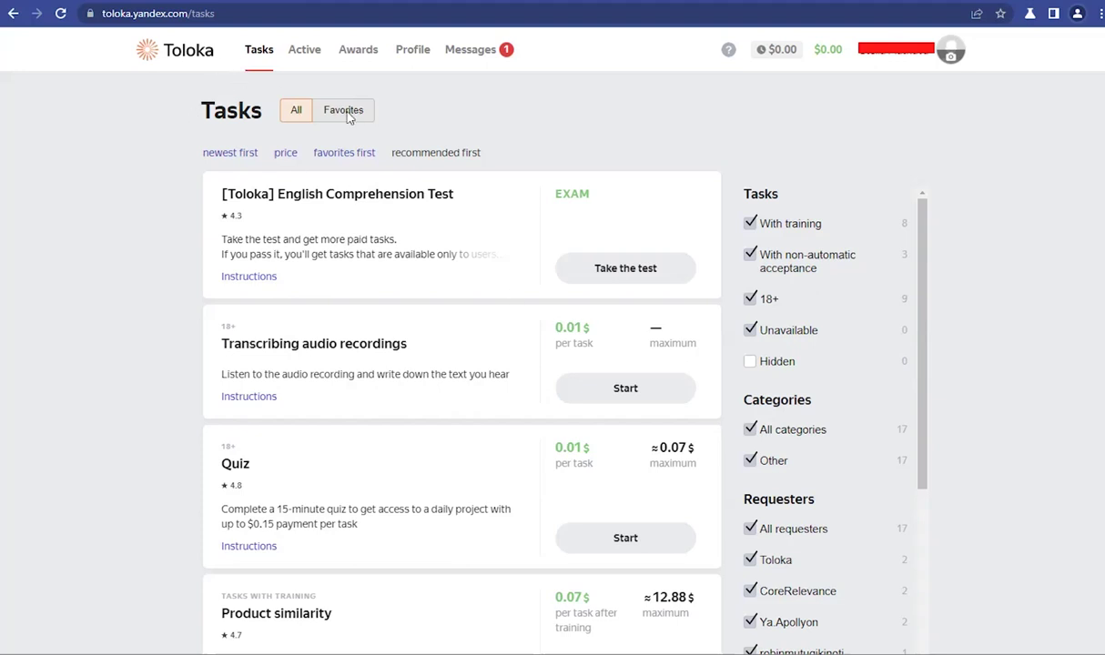
Step: Read the Welcome to Toloka! message in the Messages inbox
{"action": "scroll", "coordinate": [296, 218], "scroll_direction": "down", "scroll_amount": 2}
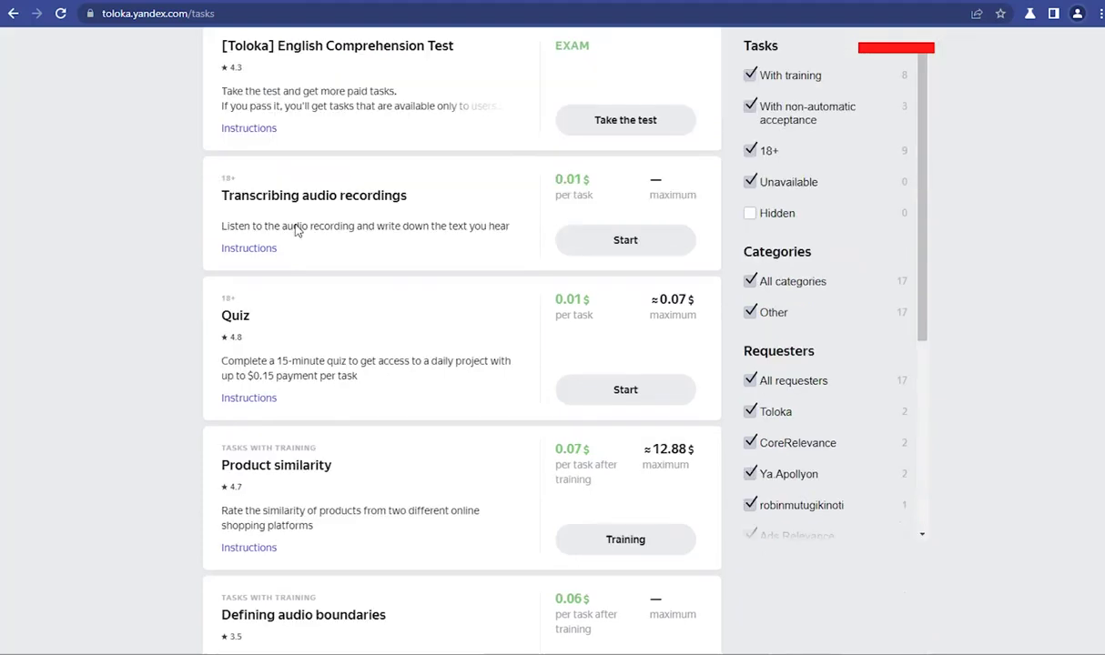
{"action": "scroll", "coordinate": [296, 231], "scroll_direction": "up", "scroll_amount": 2}
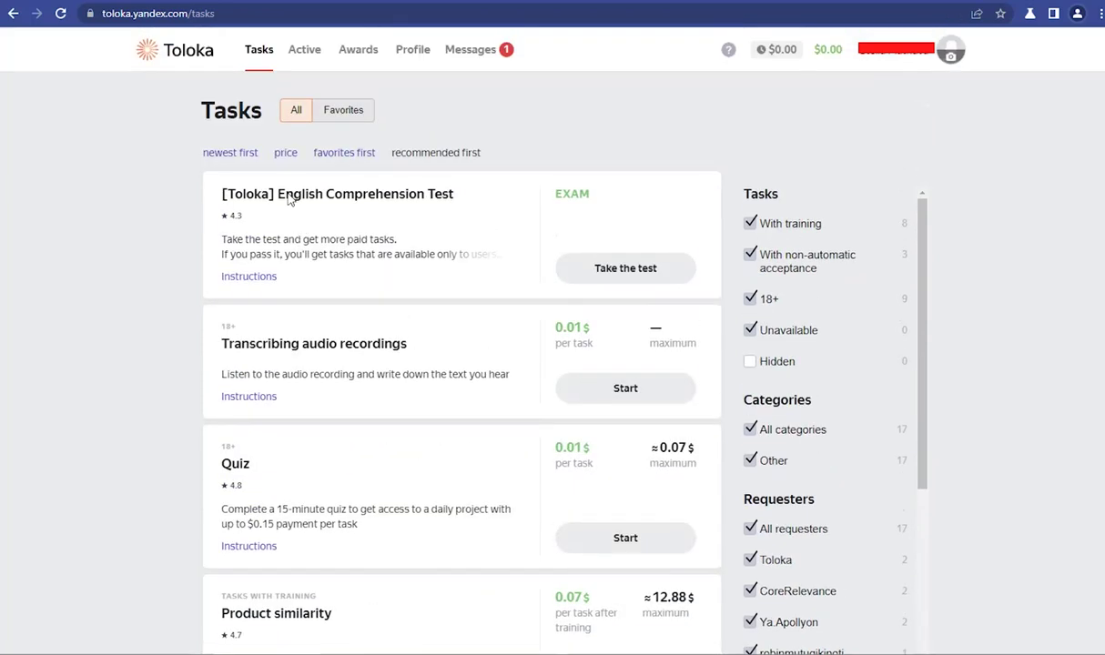
{"action": "left_click", "coordinate": [484, 52]}
{"action": "left_click", "coordinate": [489, 162]}
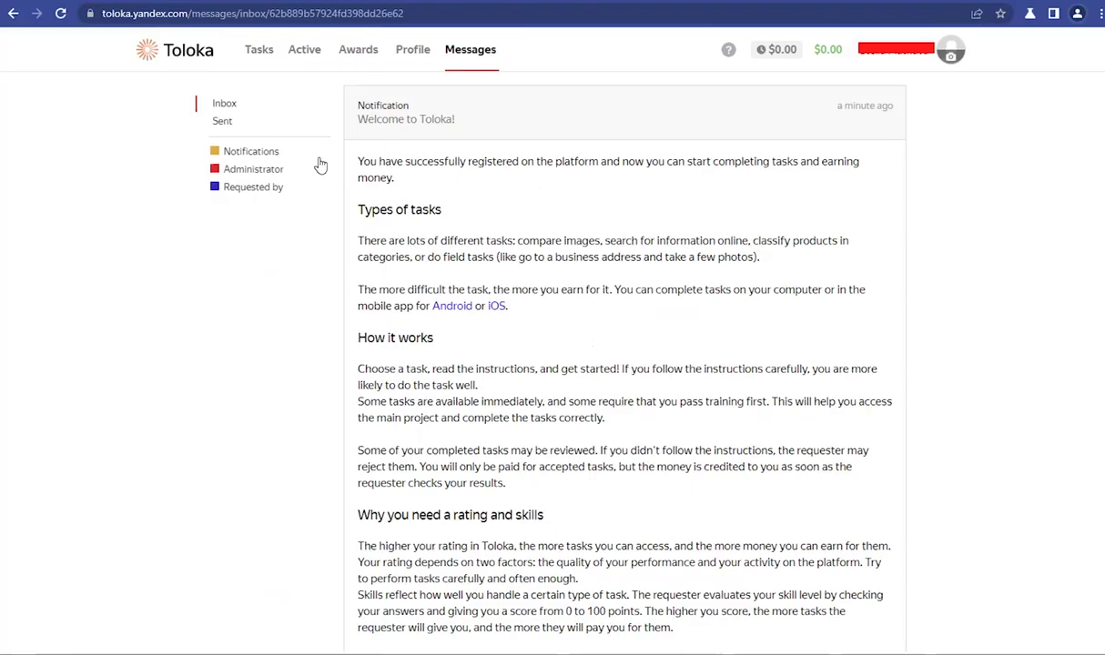
Step: Back on the Tasks list, start the QC Result Quality V2 Chinese task
{"action": "left_click", "coordinate": [258, 52]}
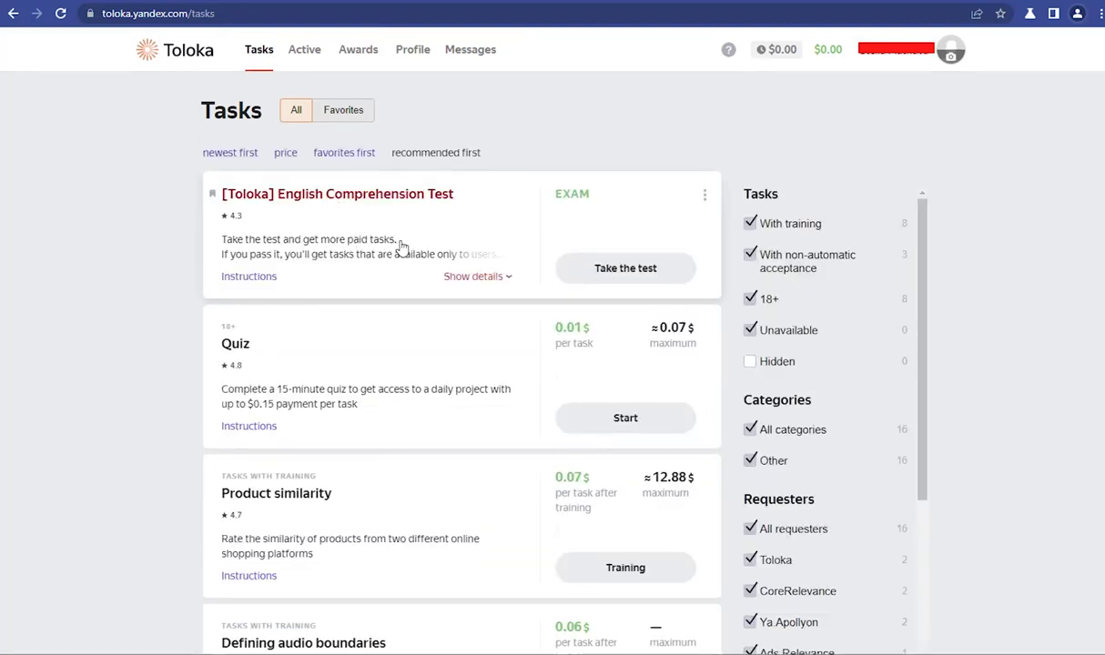
{"action": "scroll", "coordinate": [642, 415], "scroll_direction": "down", "scroll_amount": 3}
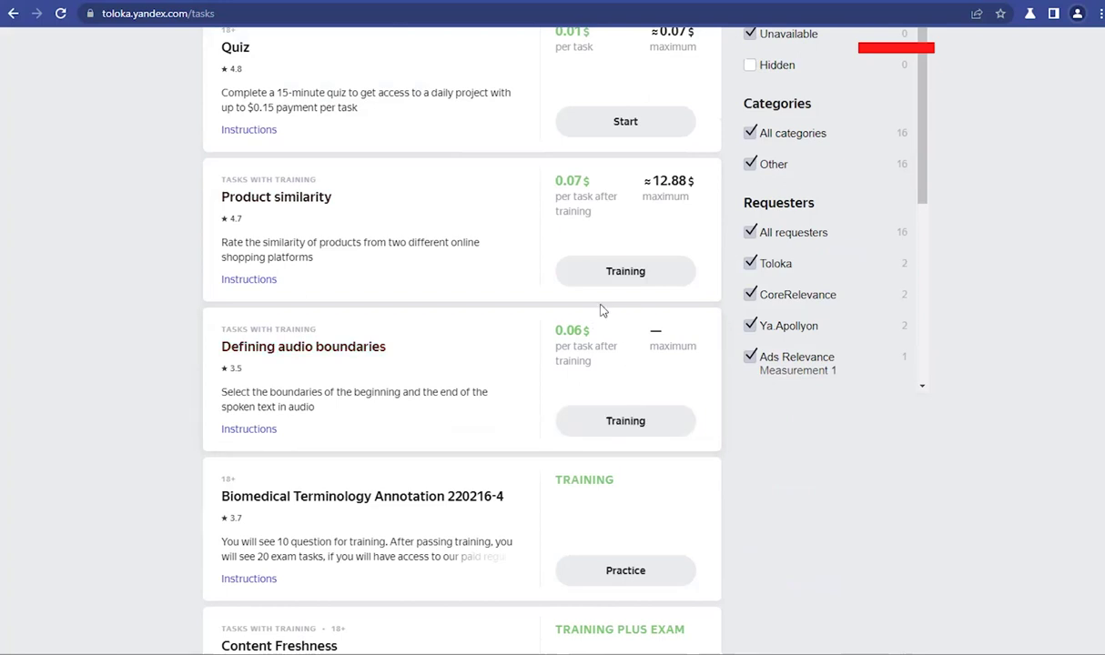
{"action": "scroll", "coordinate": [601, 312], "scroll_direction": "up", "scroll_amount": 1}
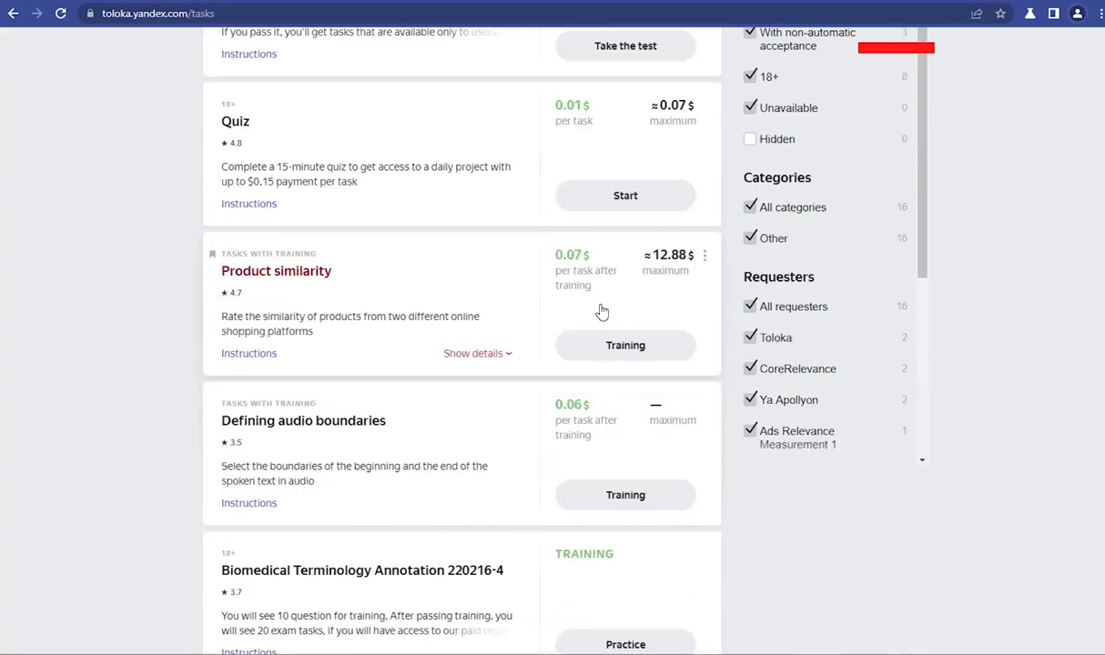
{"action": "scroll", "coordinate": [601, 311], "scroll_direction": "down", "scroll_amount": 6}
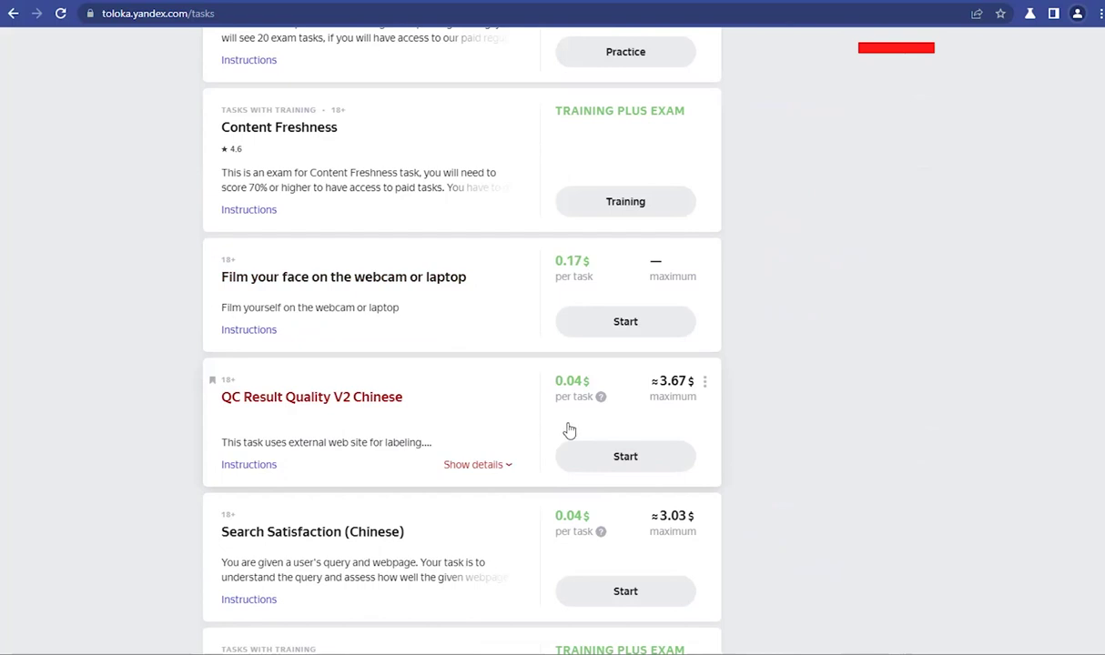
{"action": "left_click", "coordinate": [627, 453]}
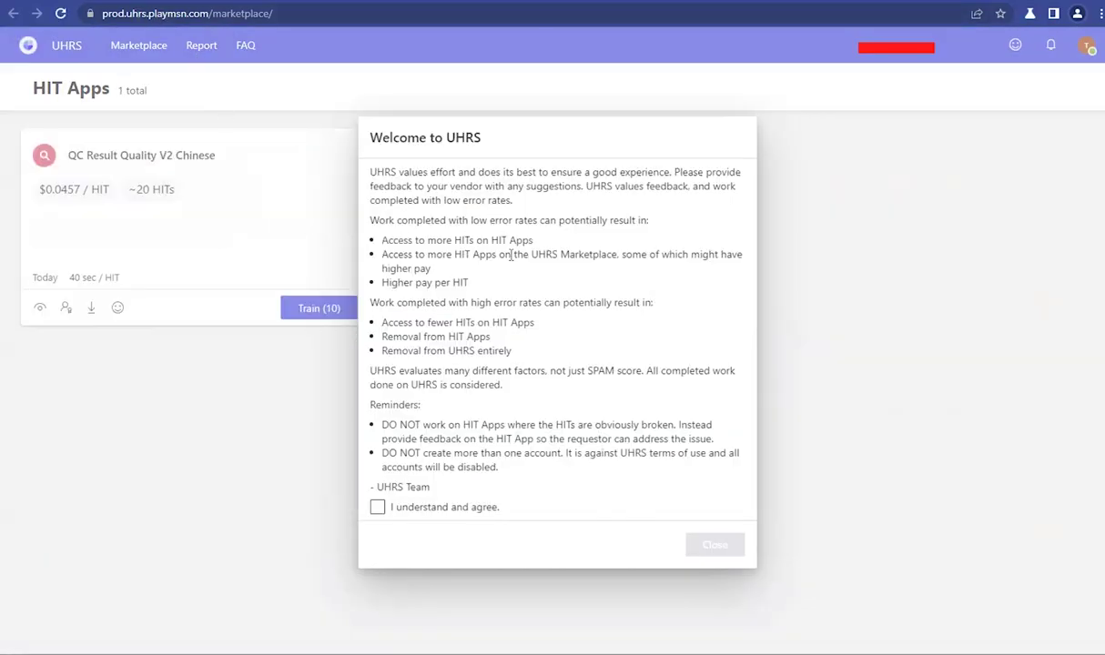
Step: Agree to the UHRS welcome terms and confirm Train (10) for QC Result Quality V2 Chinese
{"action": "left_click", "coordinate": [444, 508]}
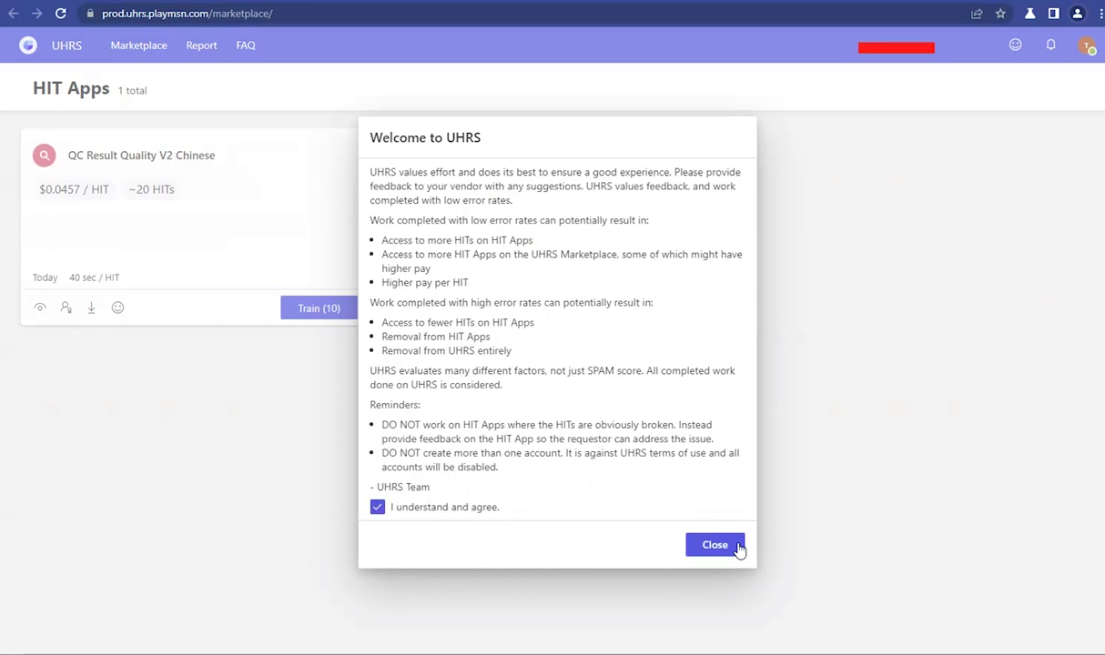
{"action": "left_click", "coordinate": [715, 545]}
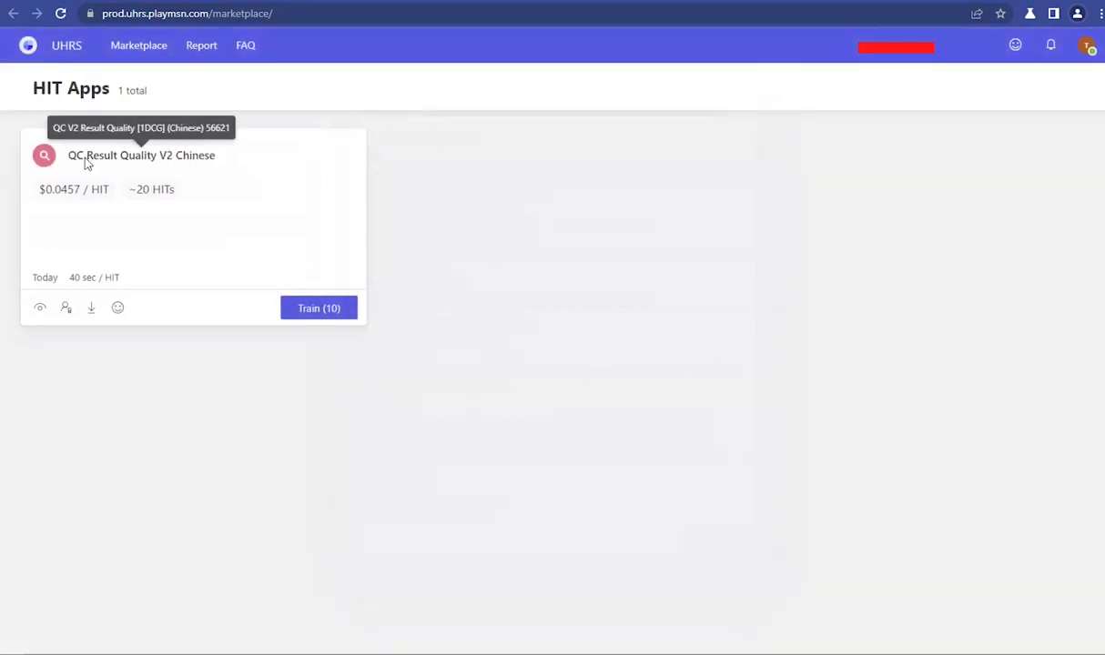
{"action": "left_click_drag", "start_coordinate": [75, 162], "coordinate": [239, 168]}
{"action": "left_click", "coordinate": [242, 166]}
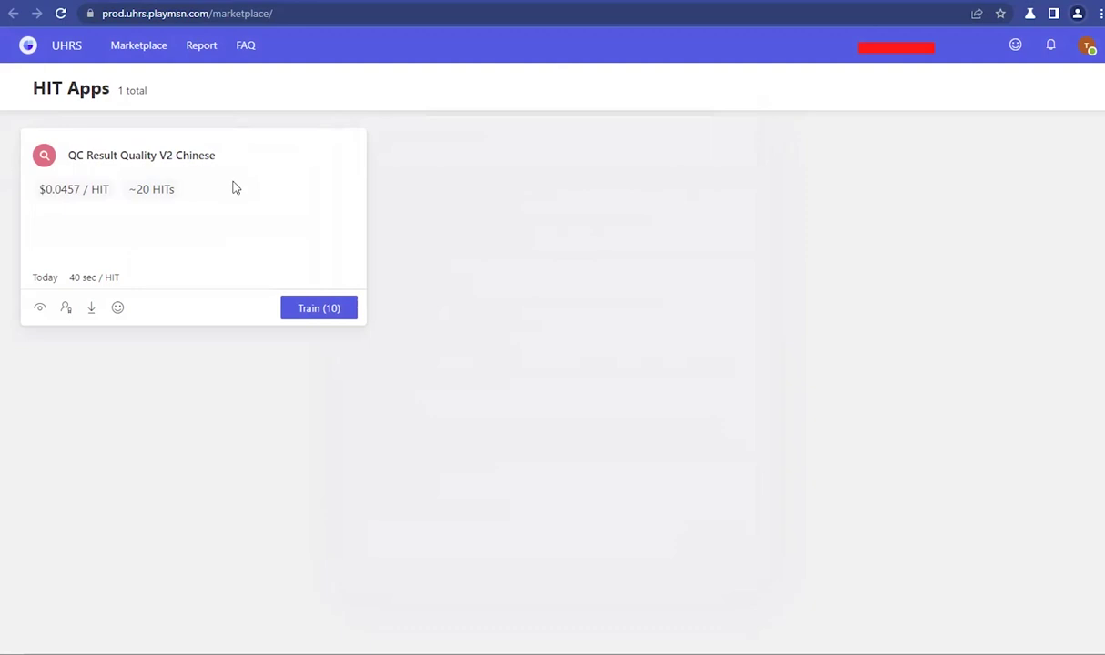
{"action": "left_click", "coordinate": [348, 312]}
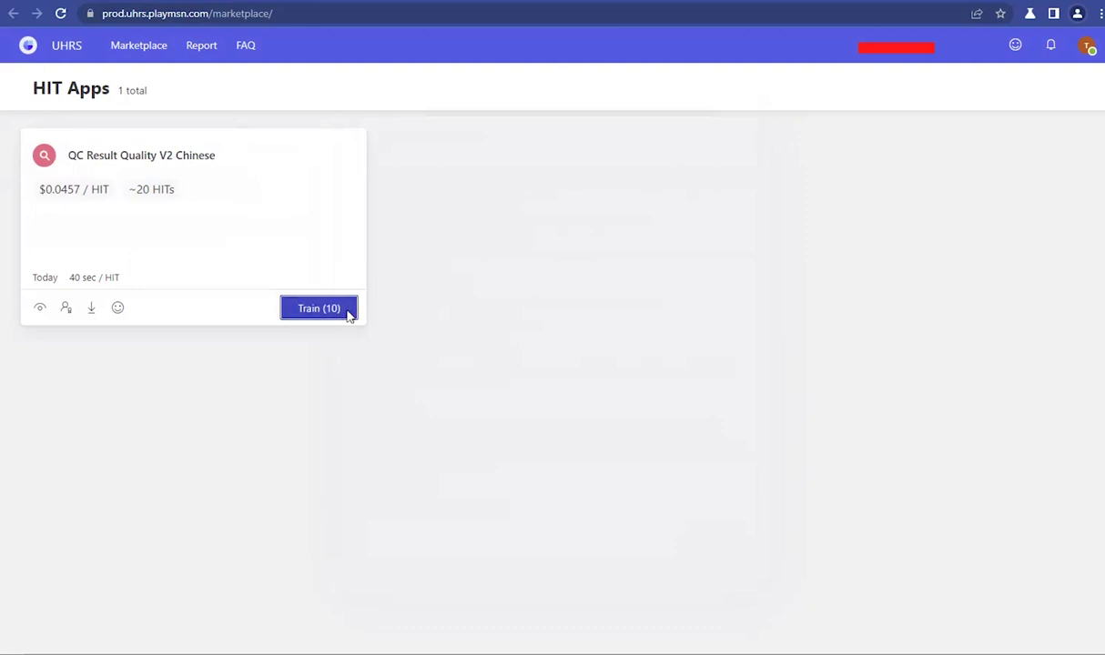
{"action": "left_click", "coordinate": [596, 397]}
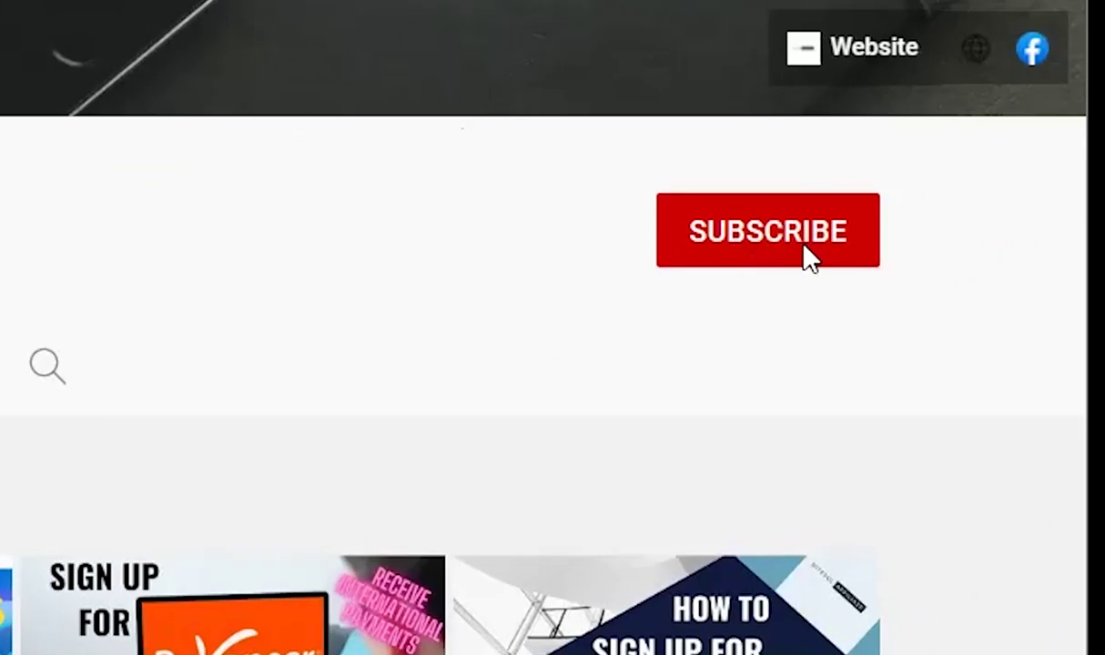
Step: Subscribe to Ditesol Affiliate and set its bell notifications to All
{"action": "left_click", "coordinate": [808, 258]}
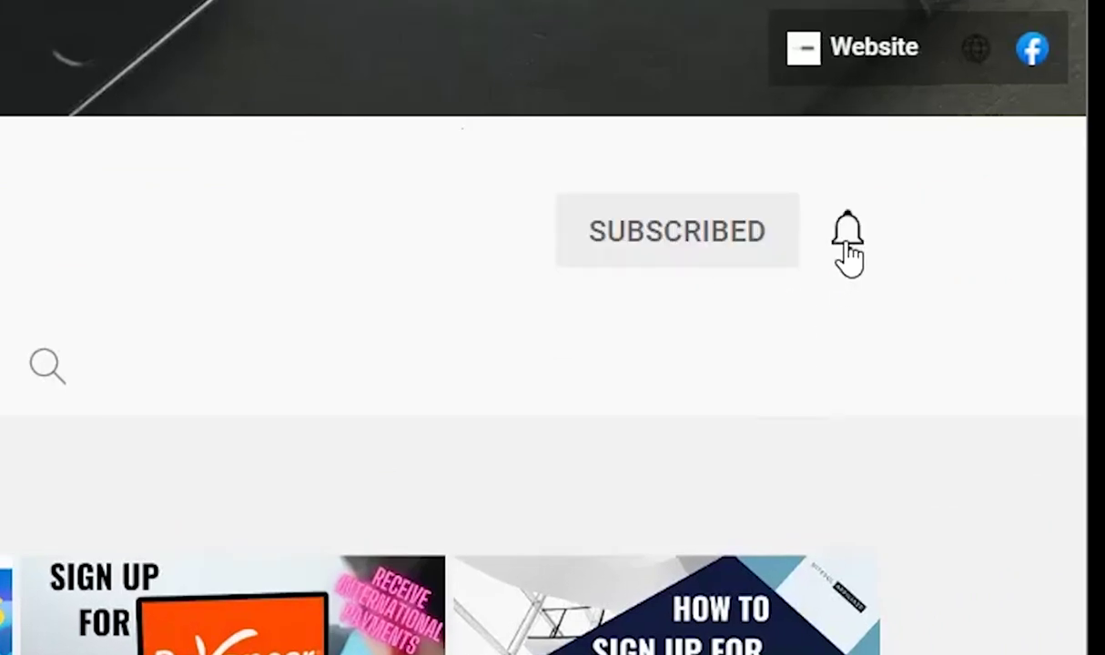
{"action": "left_click", "coordinate": [847, 244]}
{"action": "left_click", "coordinate": [707, 335]}
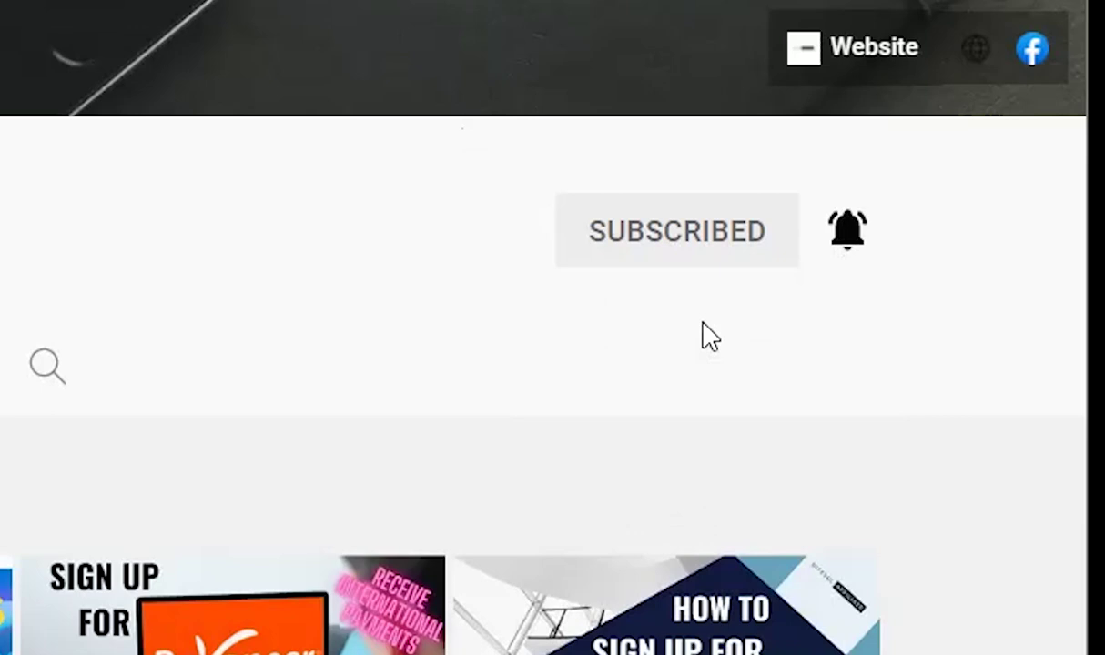